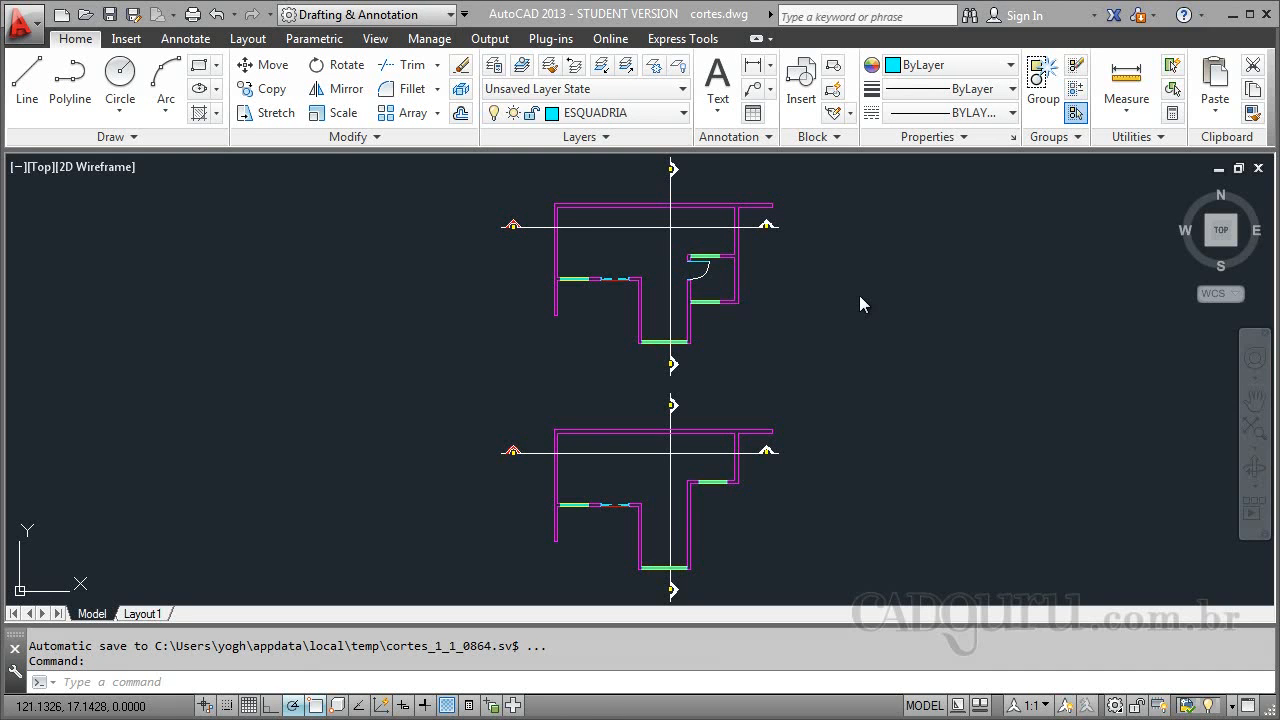
# Examine the upper floor plan, its A–A' section line and markers, and the walls and openings the section crosses.
pyautogui.scroll(5, 646, 206)
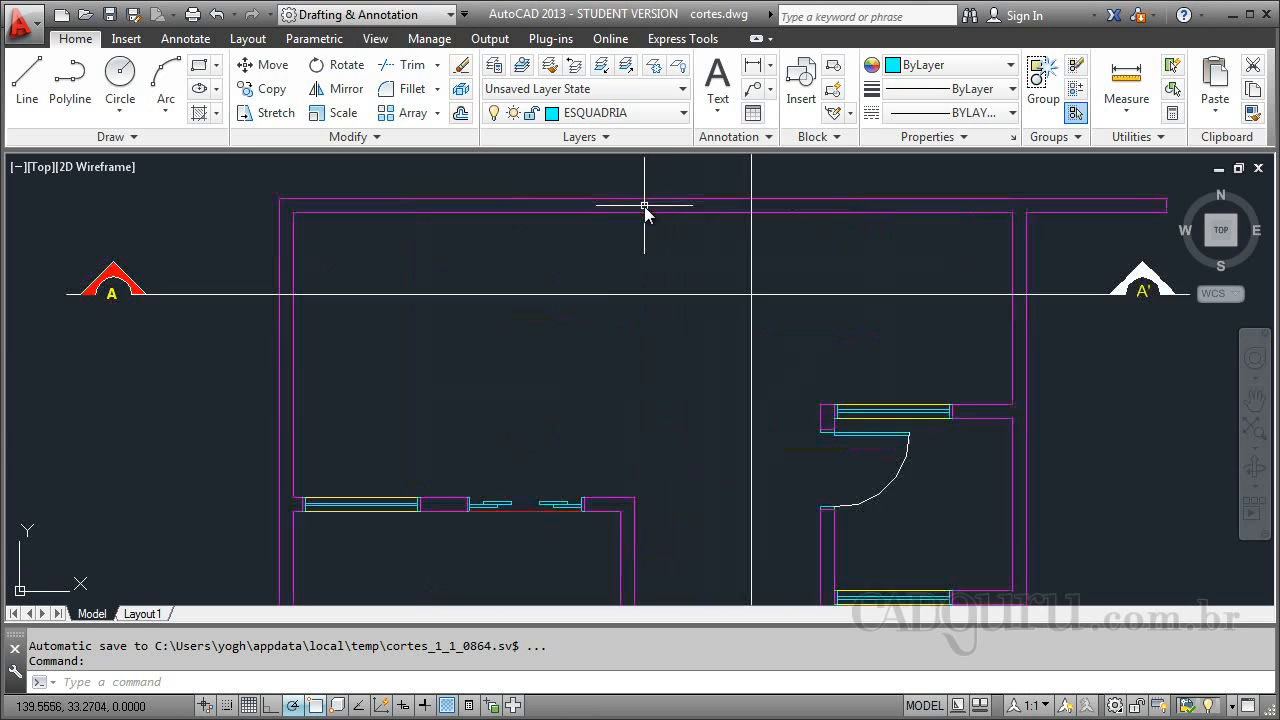
pyautogui.scroll(-2, 594, 366)
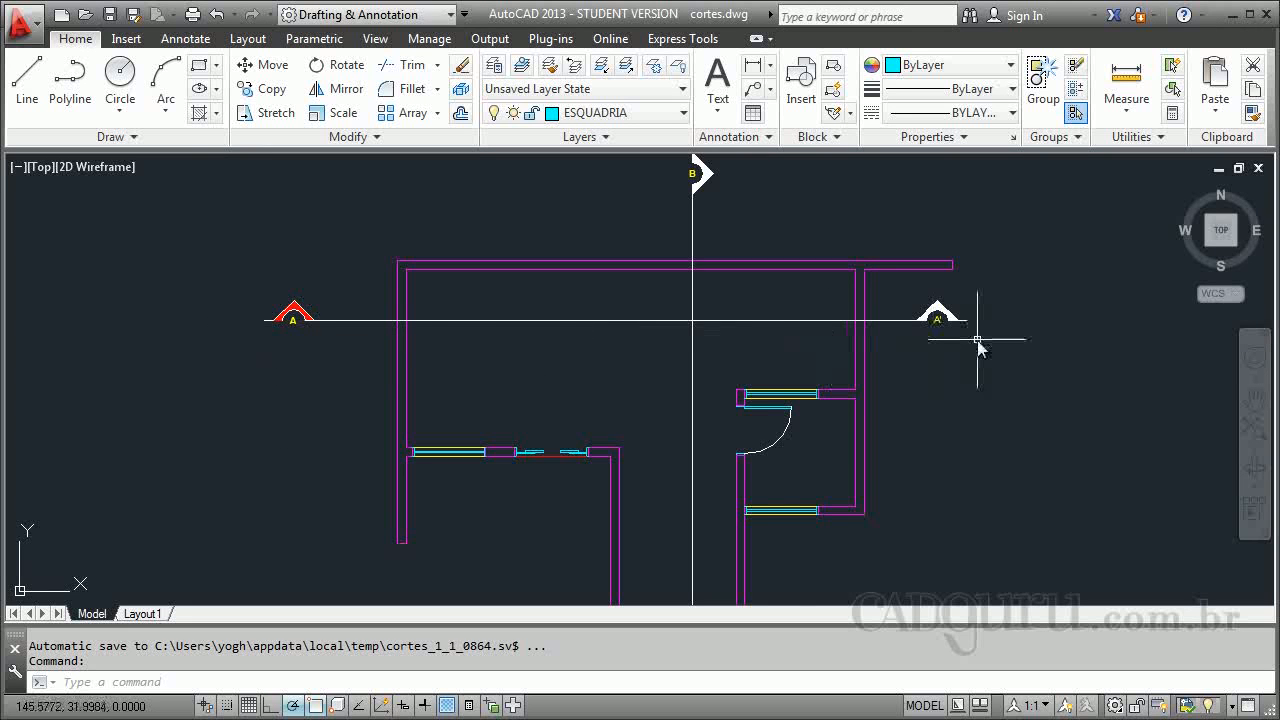
pyautogui.scroll(-2, 976, 340)
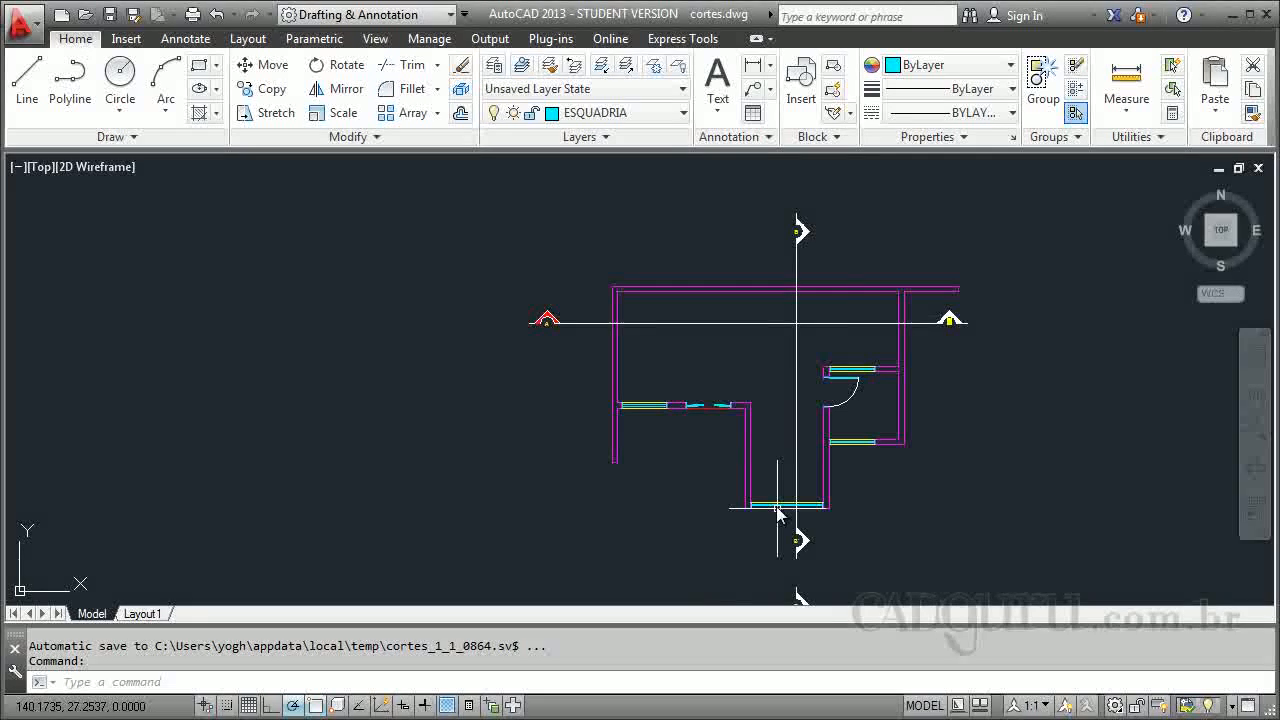
pyautogui.scroll(4, 884, 336)
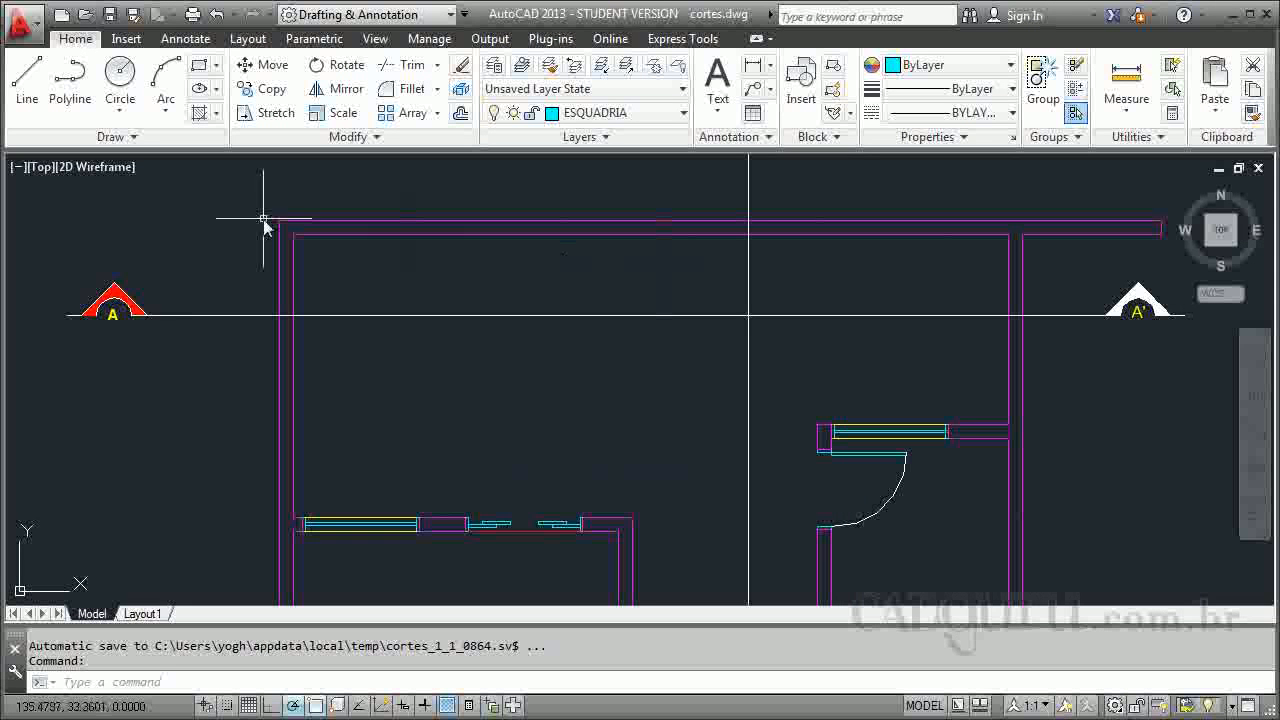
pyautogui.scroll(-4, 590, 281)
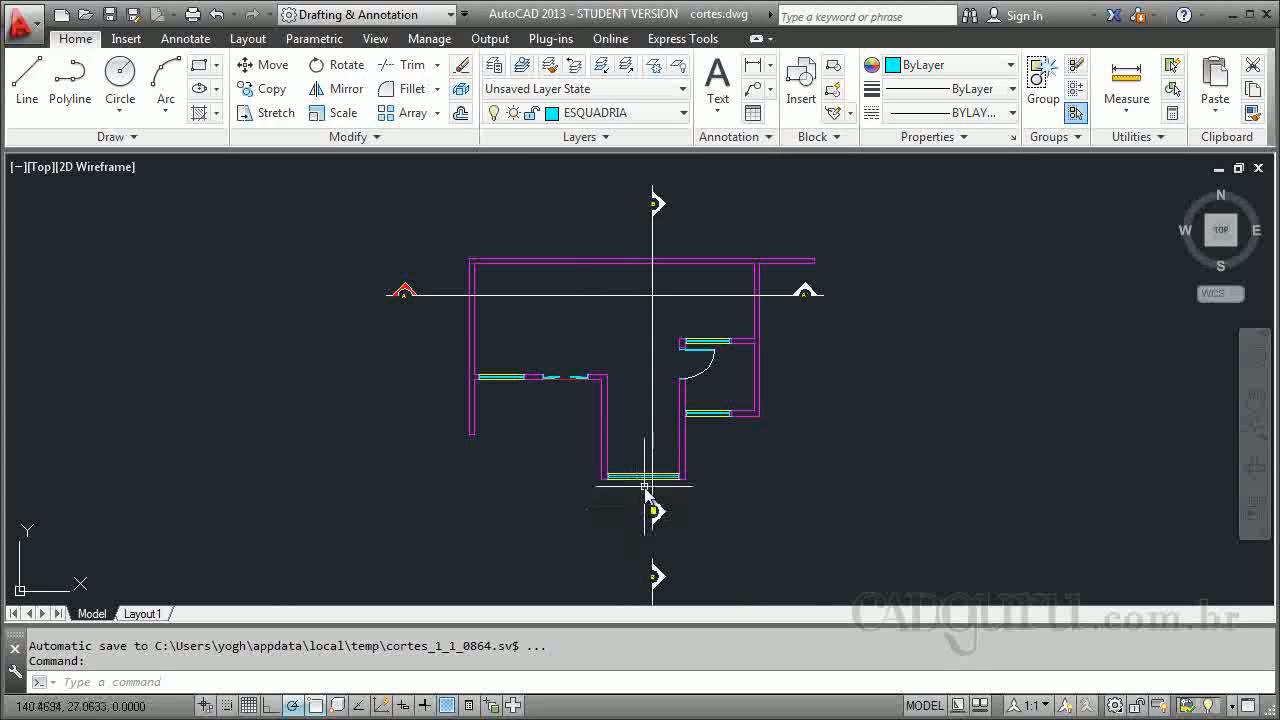
pyautogui.scroll(2, 636, 313)
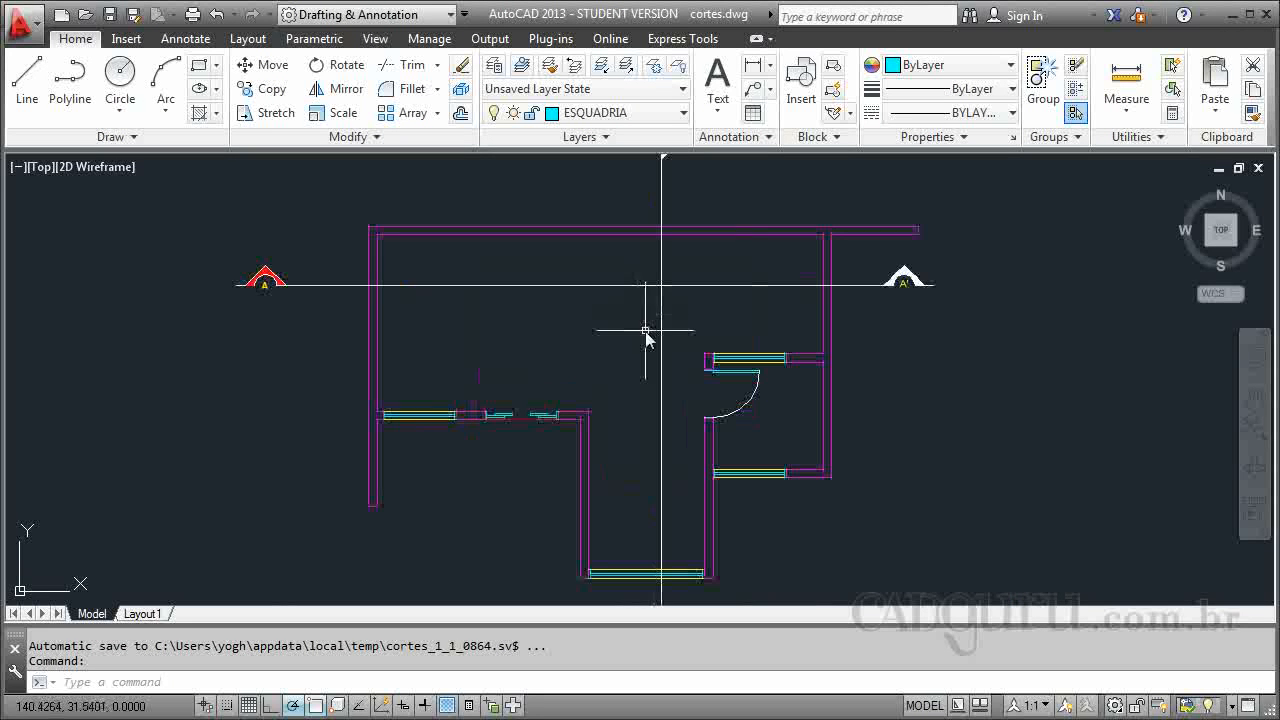
pyautogui.click(451, 285)
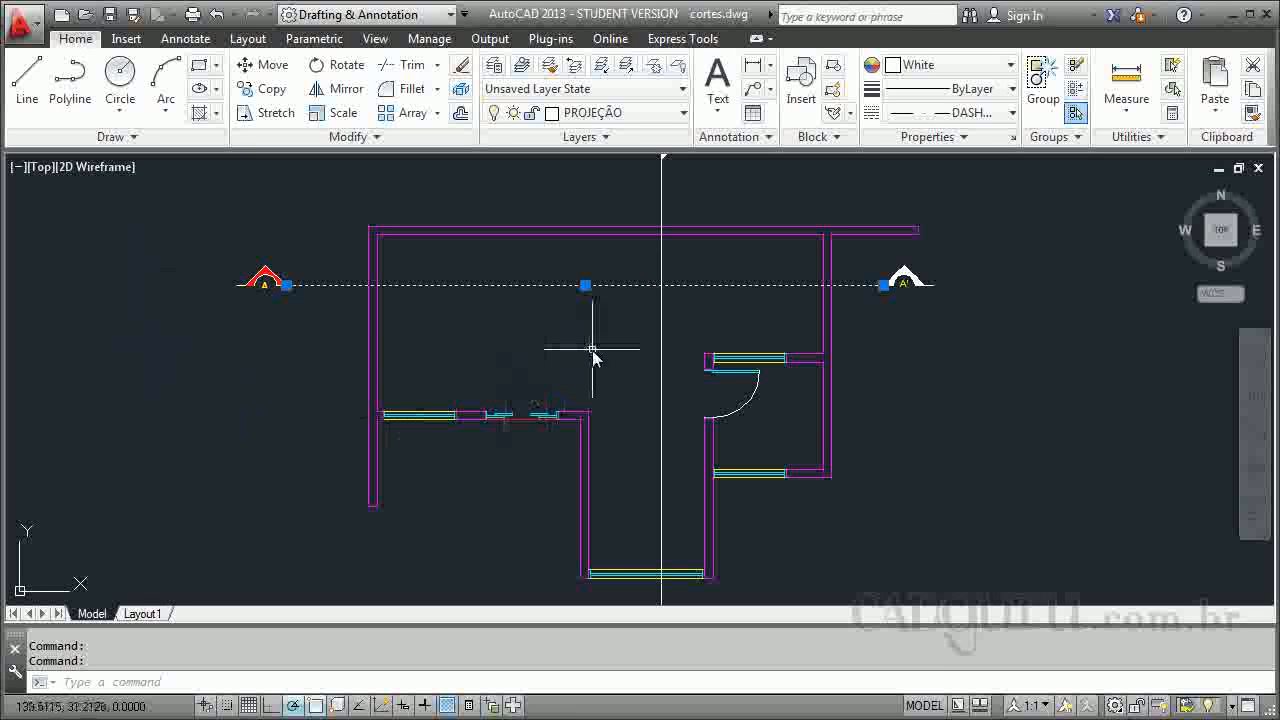
pyautogui.press('Escape')
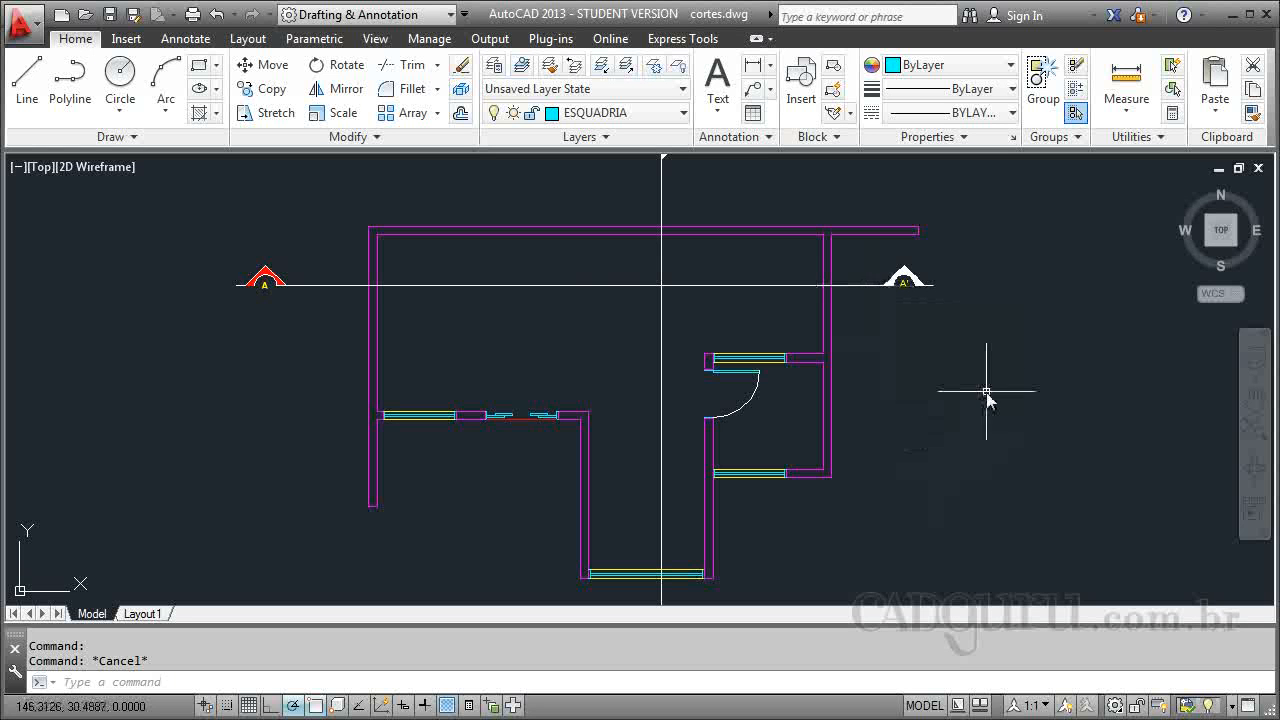
pyautogui.scroll(5, 205, 255)
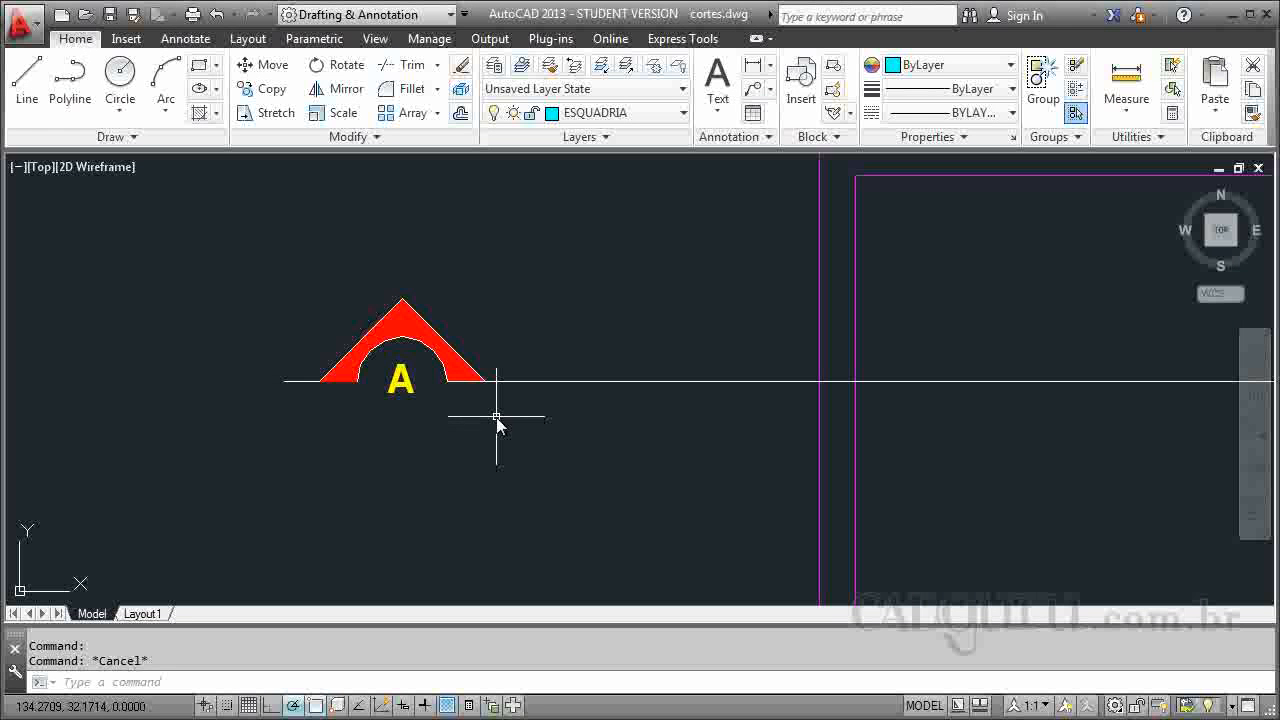
pyautogui.scroll(-5, 448, 338)
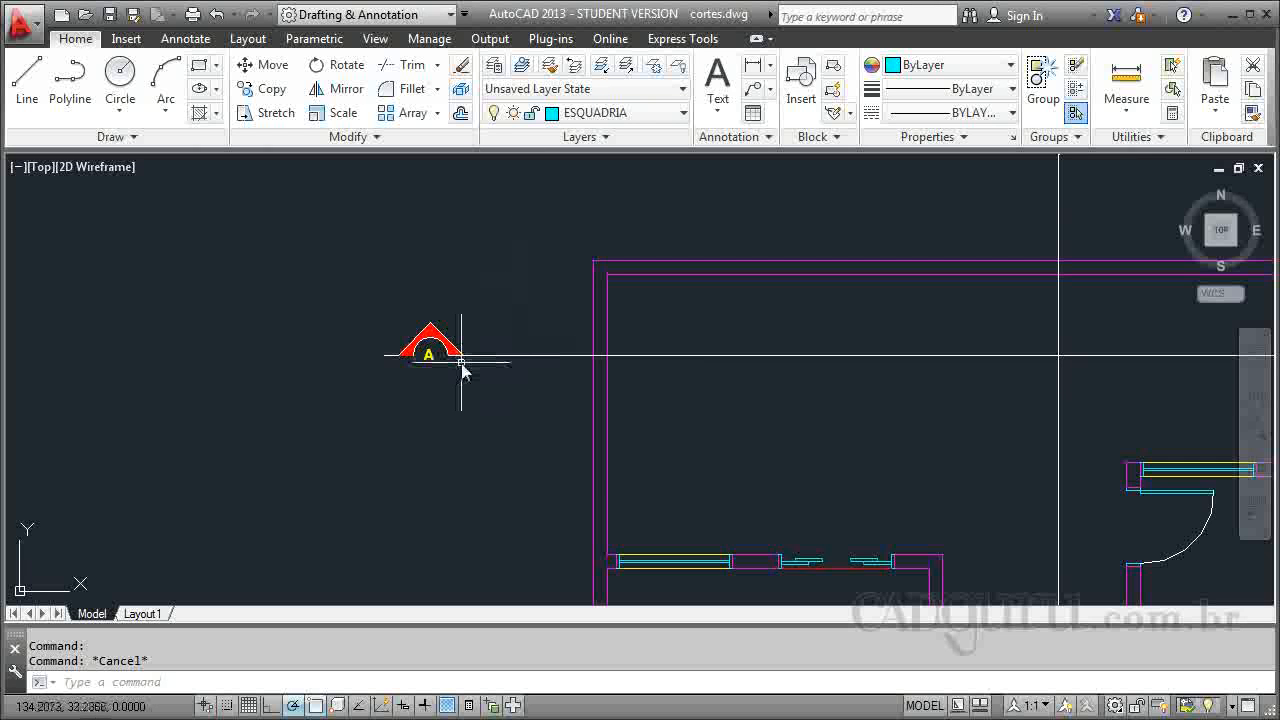
pyautogui.scroll(-4, 304, 303)
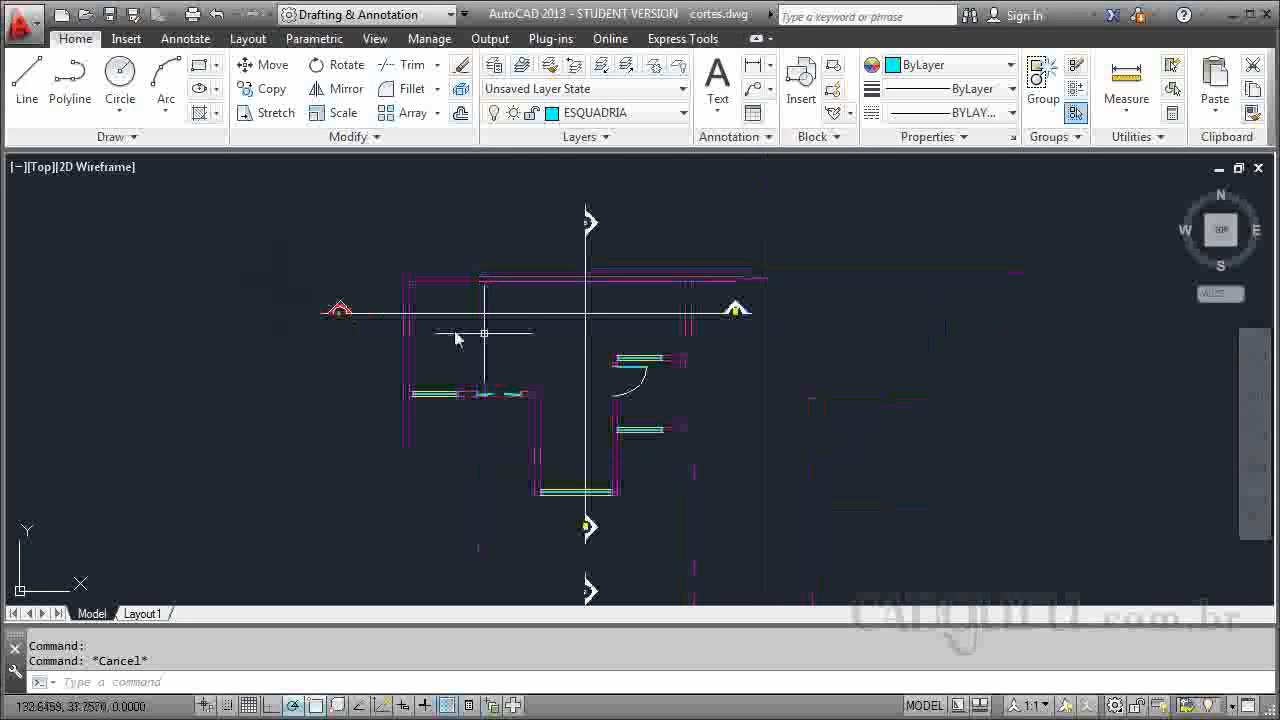
pyautogui.scroll(2, 526, 346)
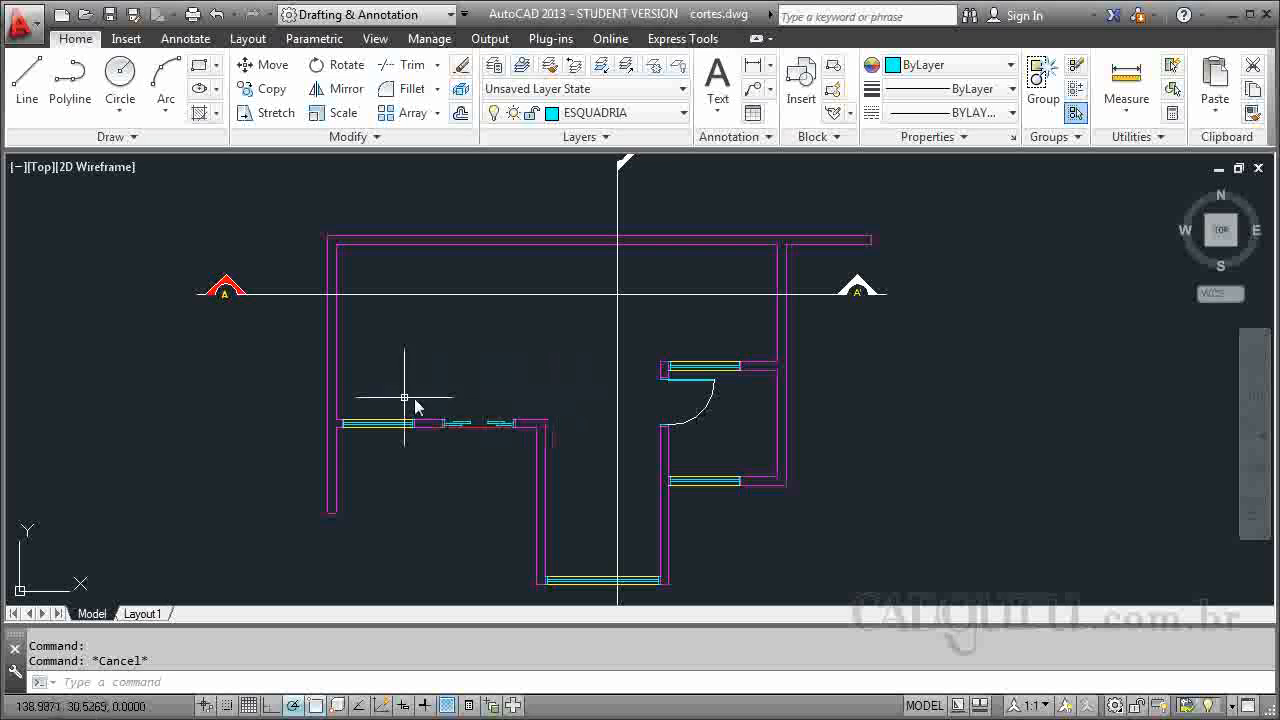
pyautogui.scroll(-2, 471, 396)
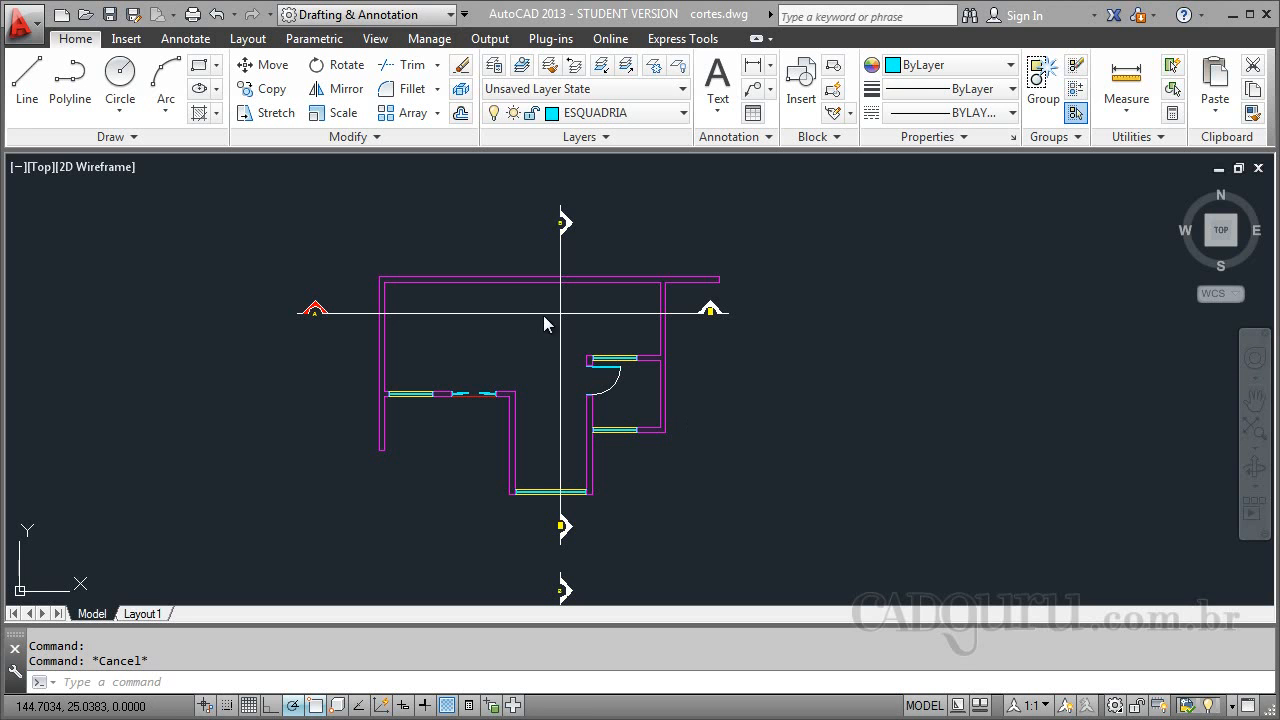
# Draw vertical construction lines through both faces of the left and right walls along section A–A' and the upper wall's right end.
pyautogui.scroll(4, 496, 308)
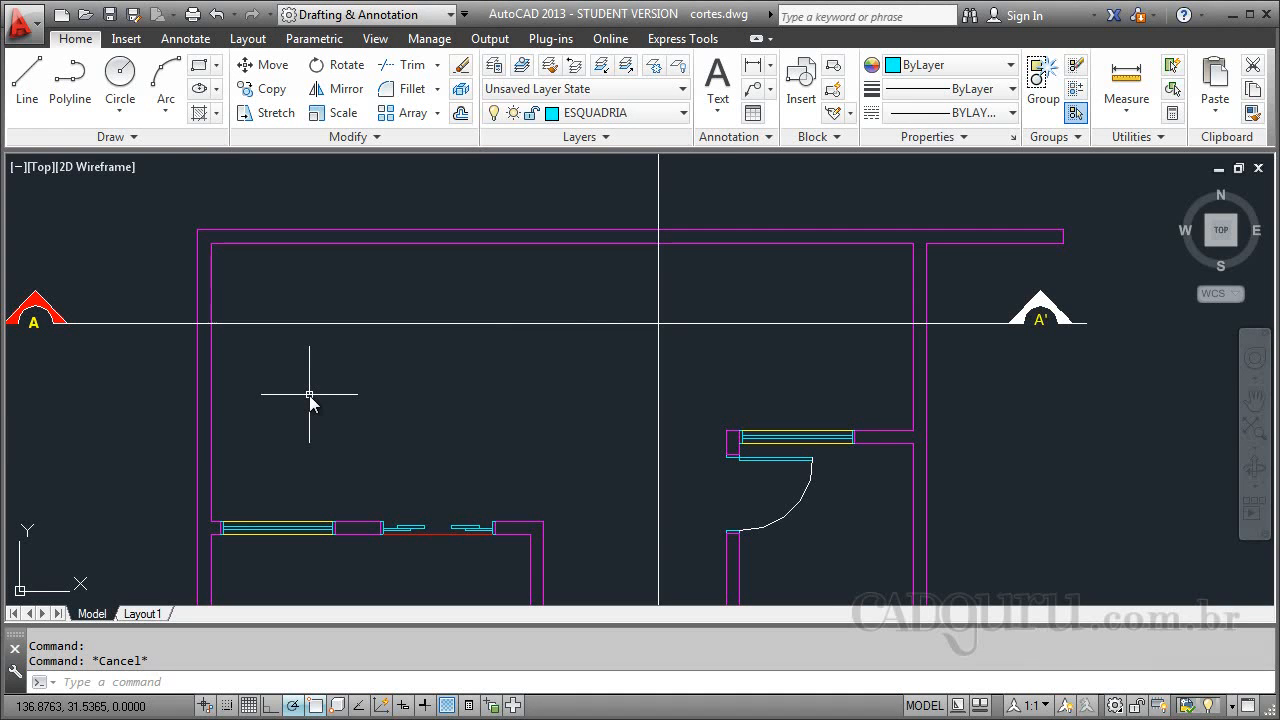
pyautogui.write('XL')
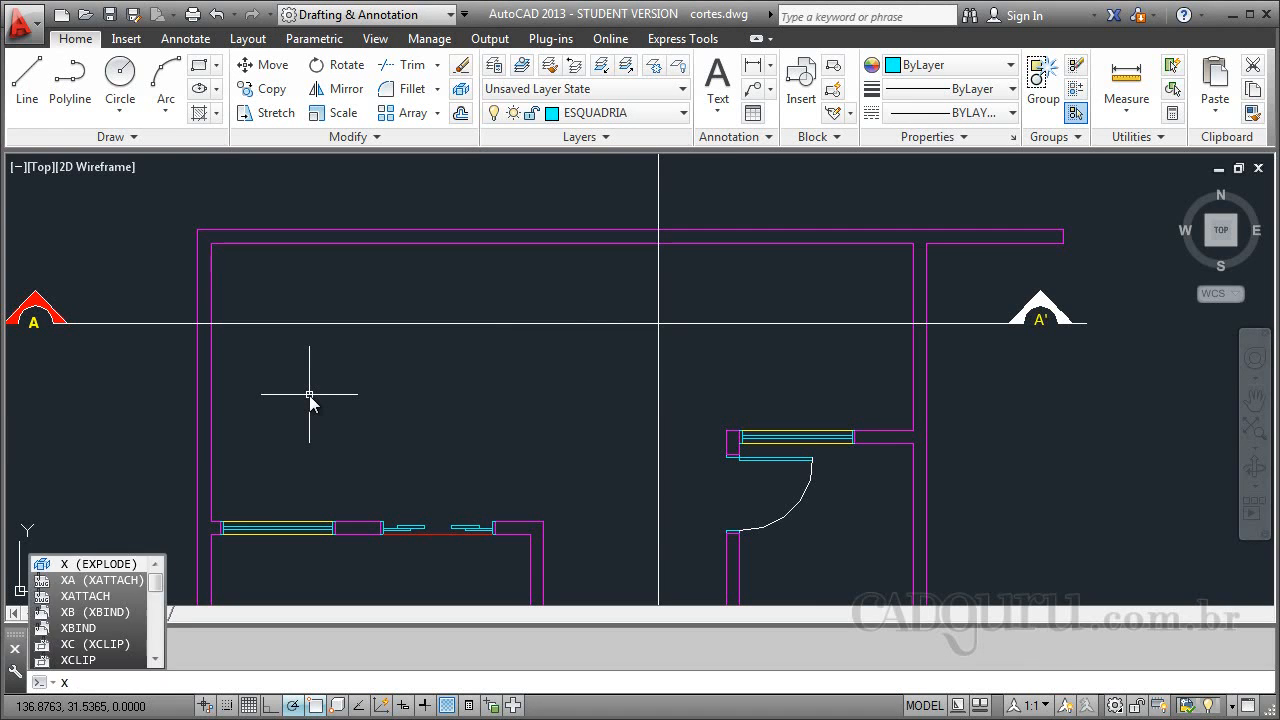
pyautogui.press('Return')
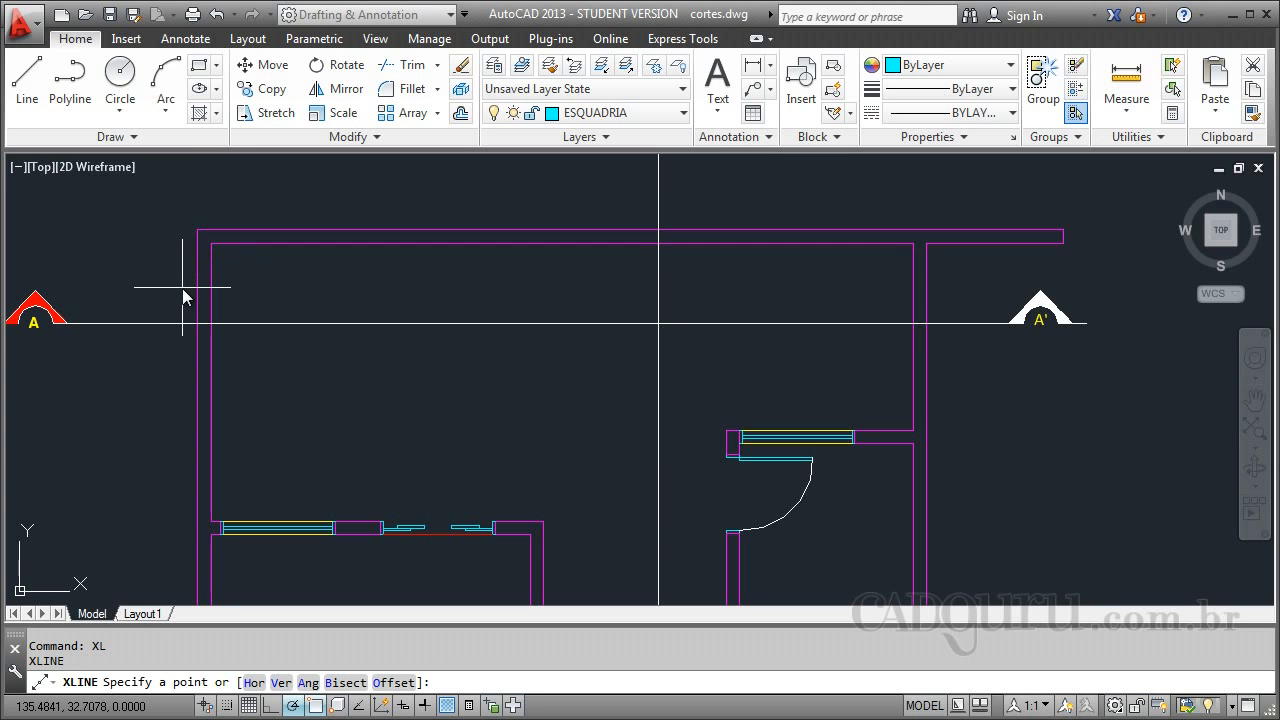
pyautogui.click(281, 684)
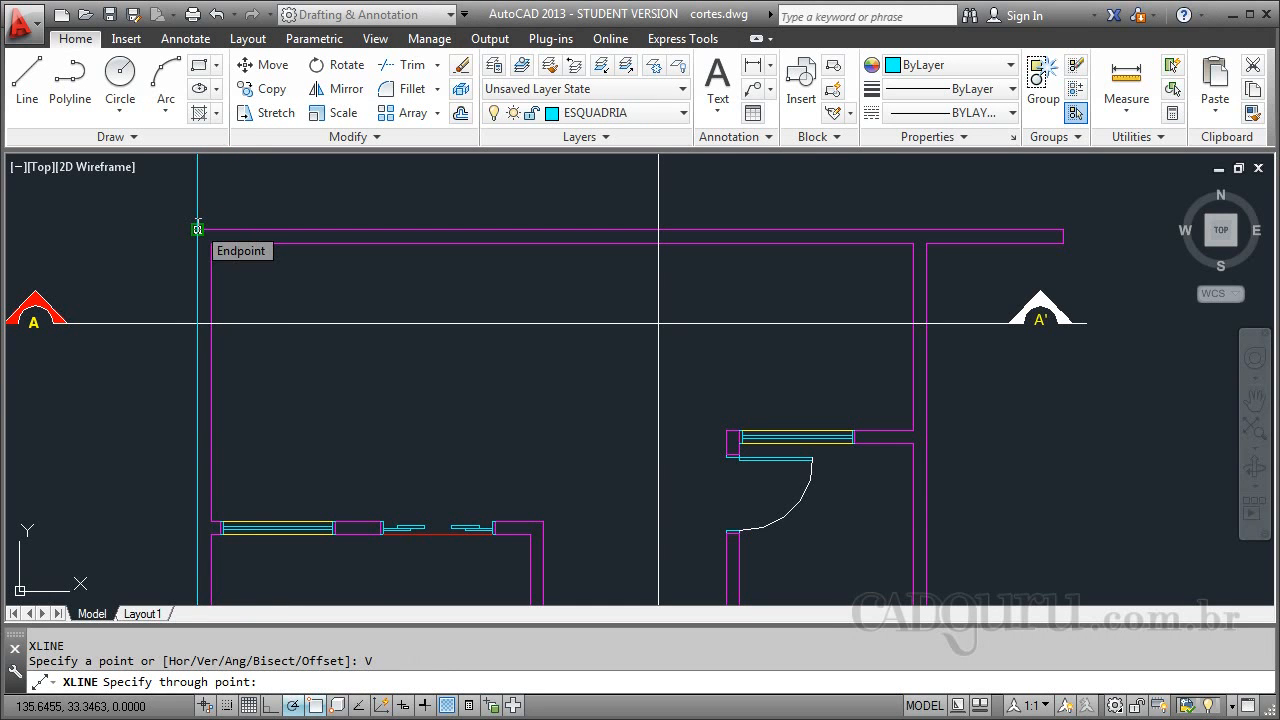
pyautogui.click(197, 323)
pyautogui.click(211, 323)
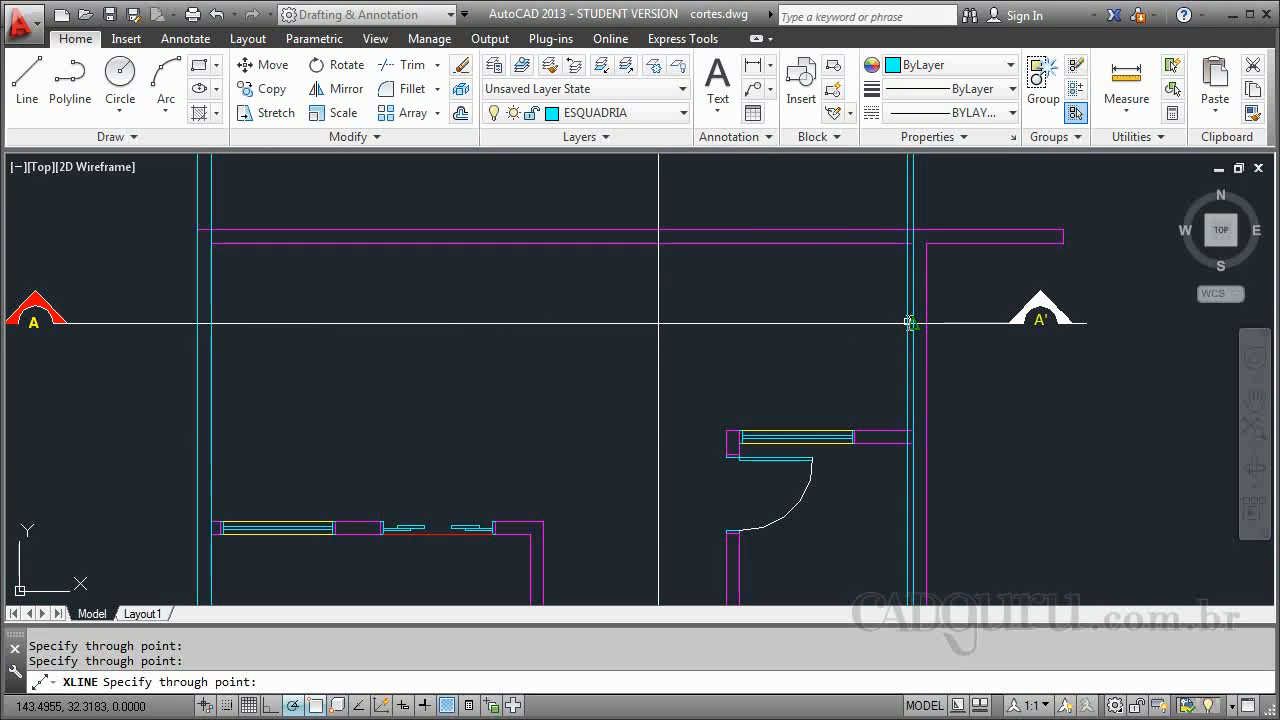
pyautogui.click(926, 323)
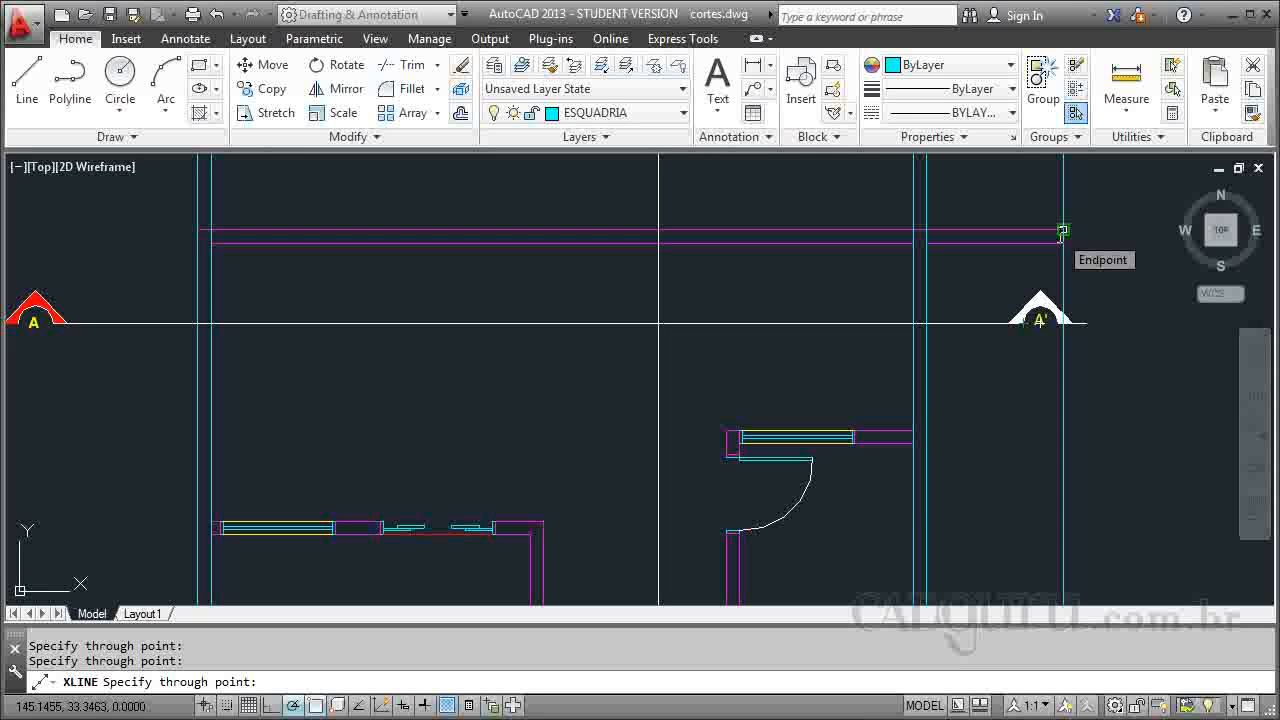
pyautogui.click(1062, 232)
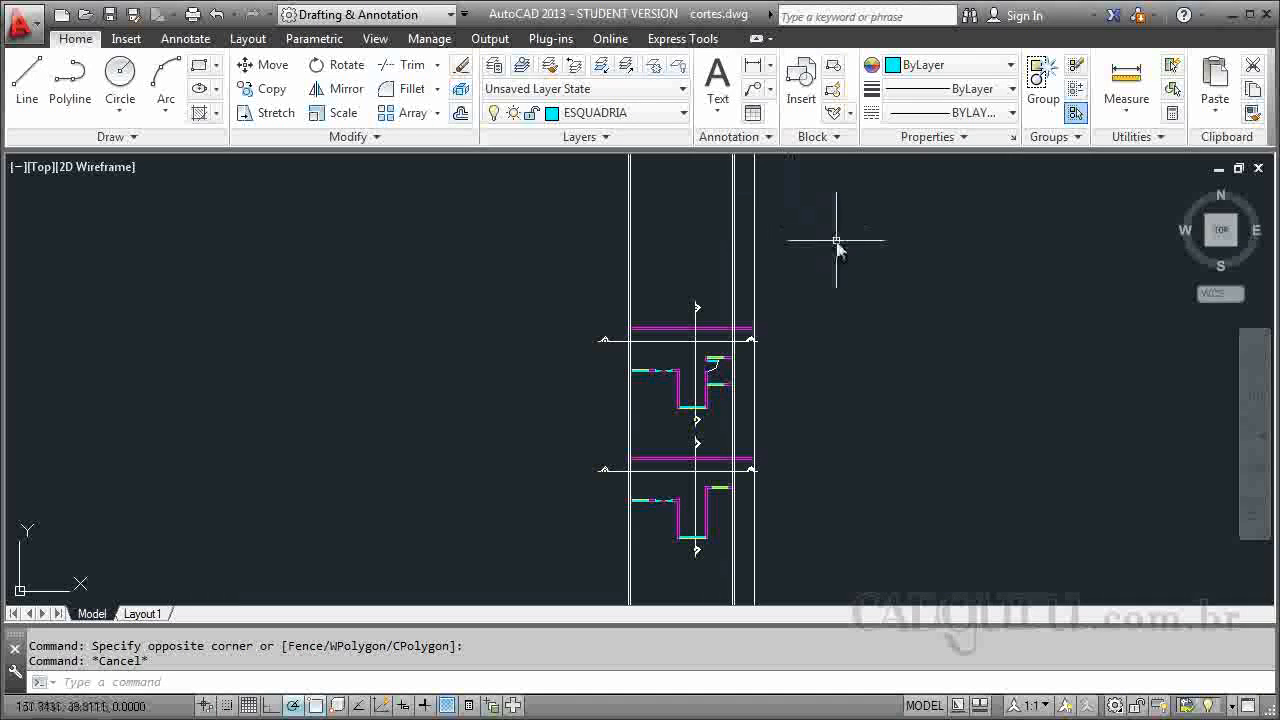
# Select the vertical construction lines above the upper plan to check which layer they are on, and clear the selection.
pyautogui.scroll(-2, 820, 290)
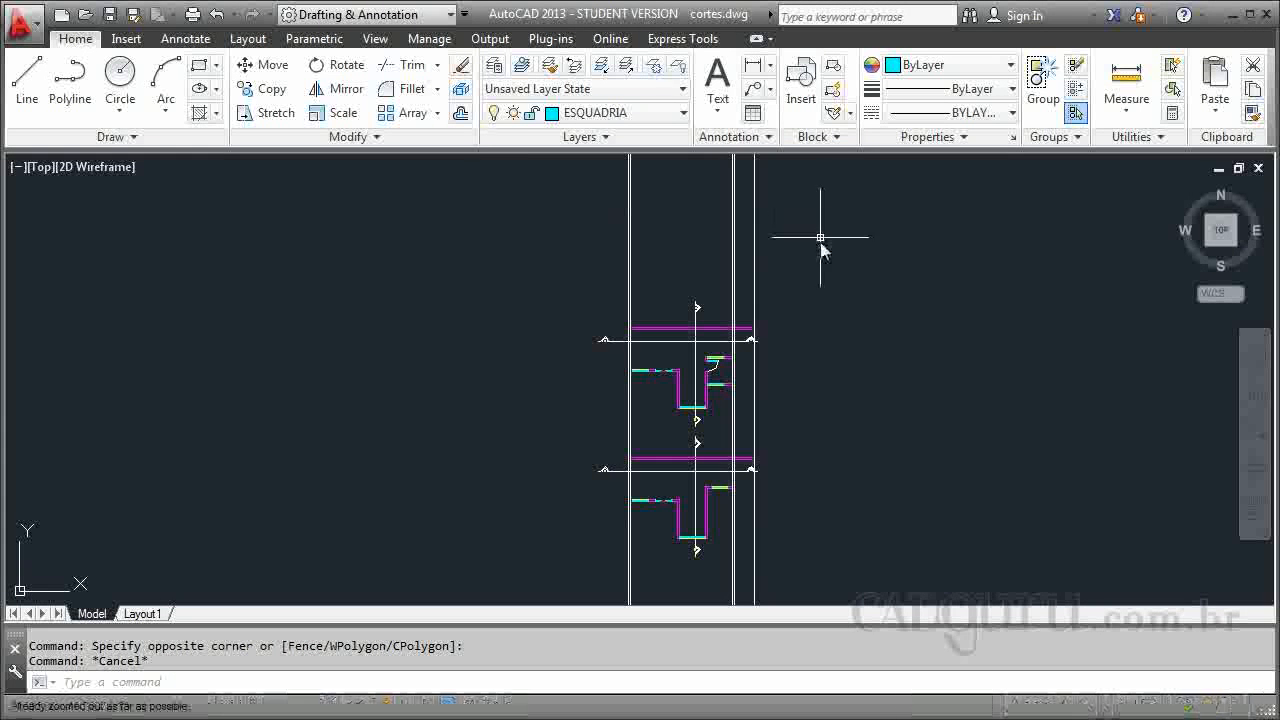
pyautogui.scroll(5, 777, 365)
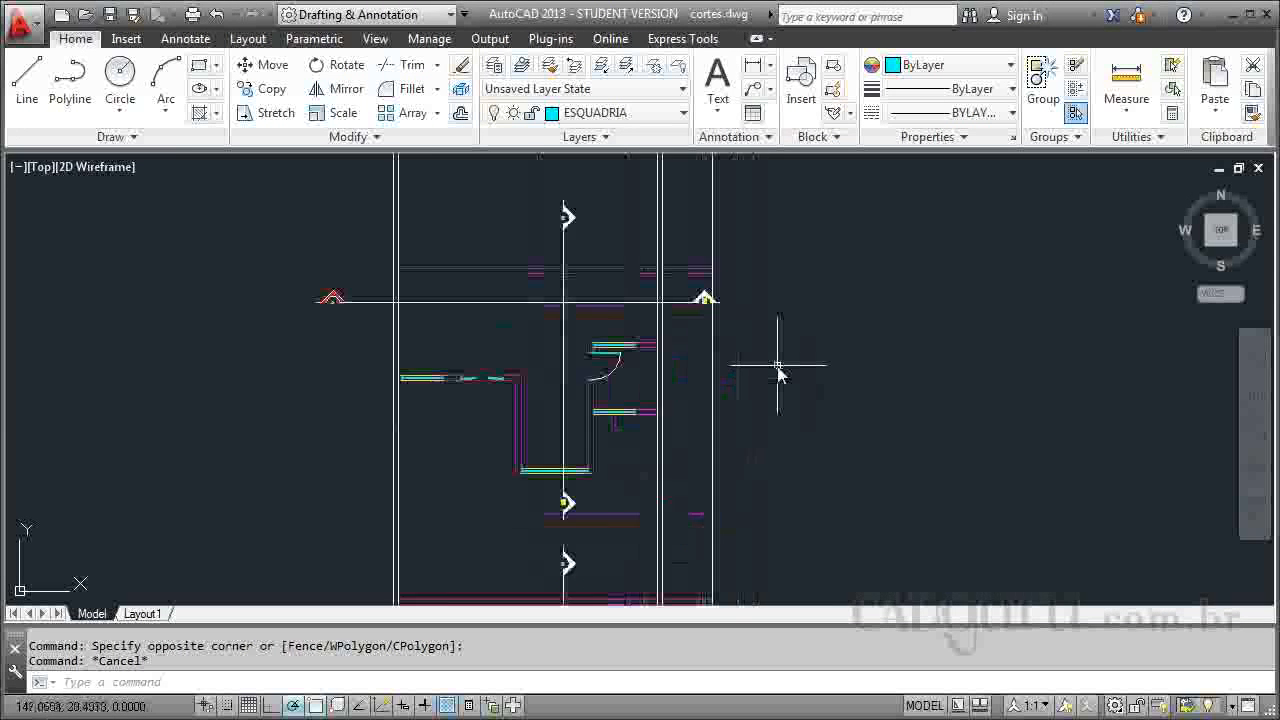
pyautogui.scroll(-5, 923, 357)
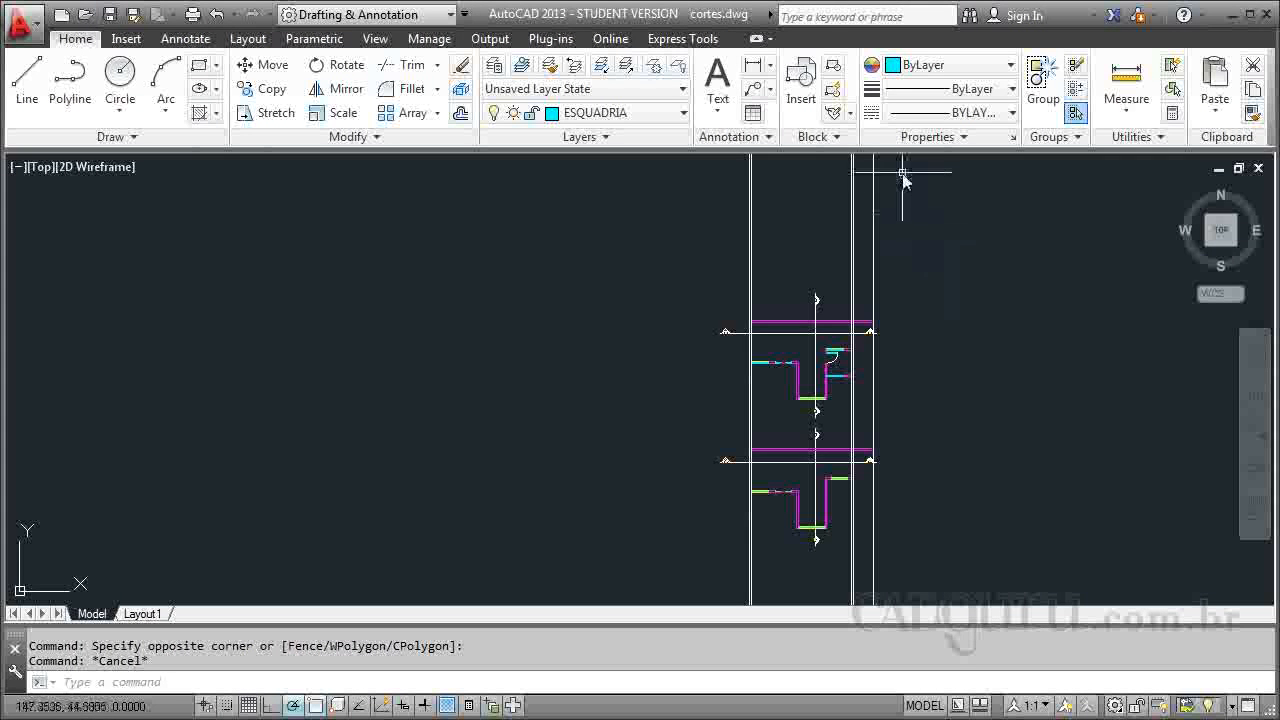
pyautogui.scroll(4, 903, 180)
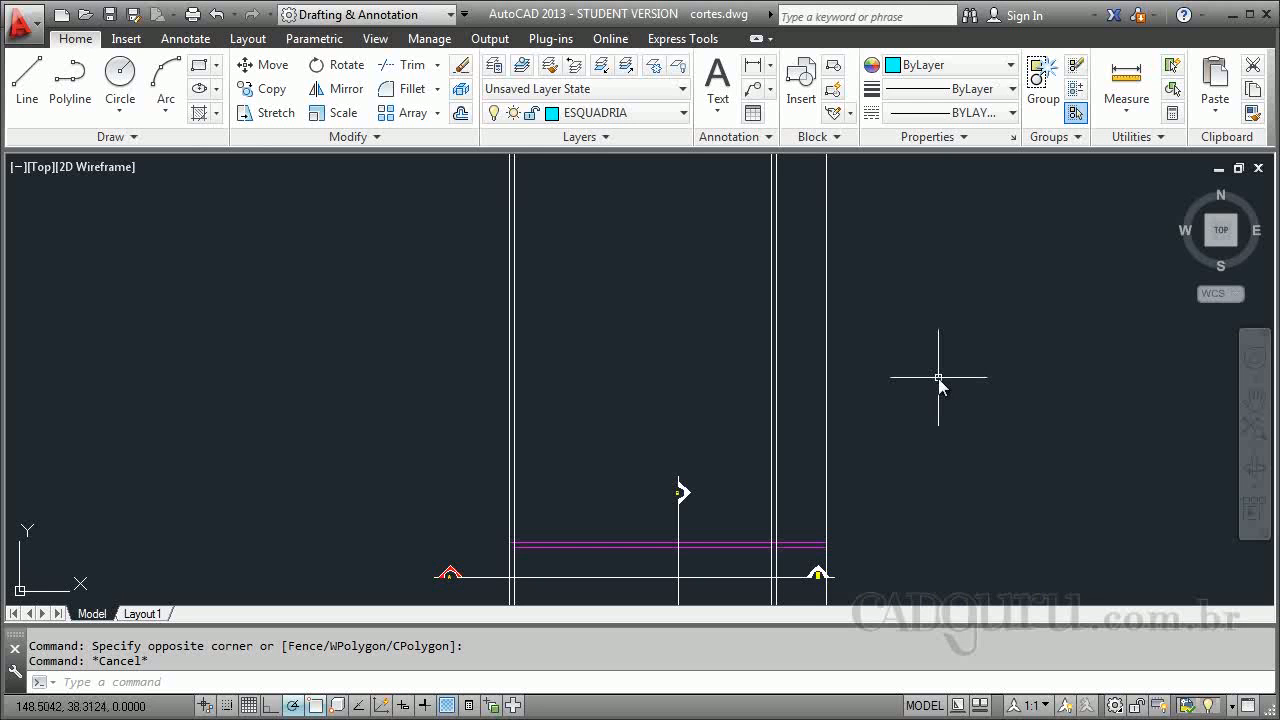
pyautogui.click(871, 300)
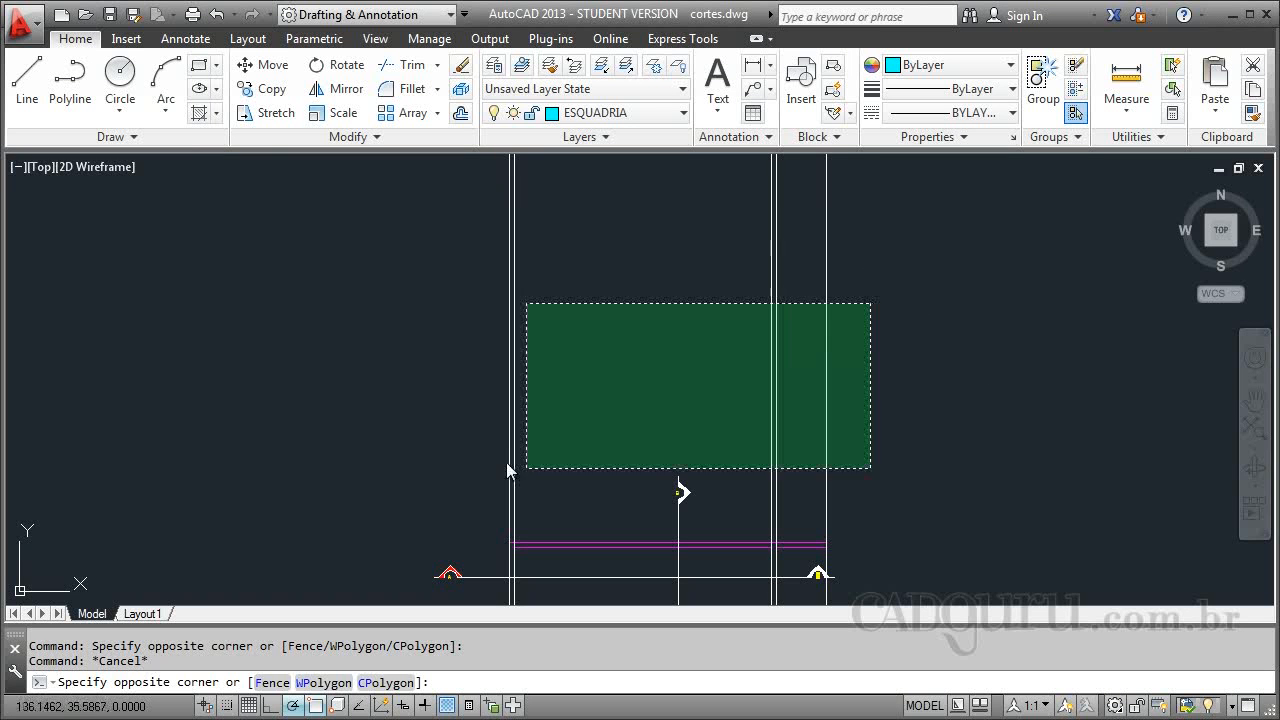
pyautogui.click(458, 422)
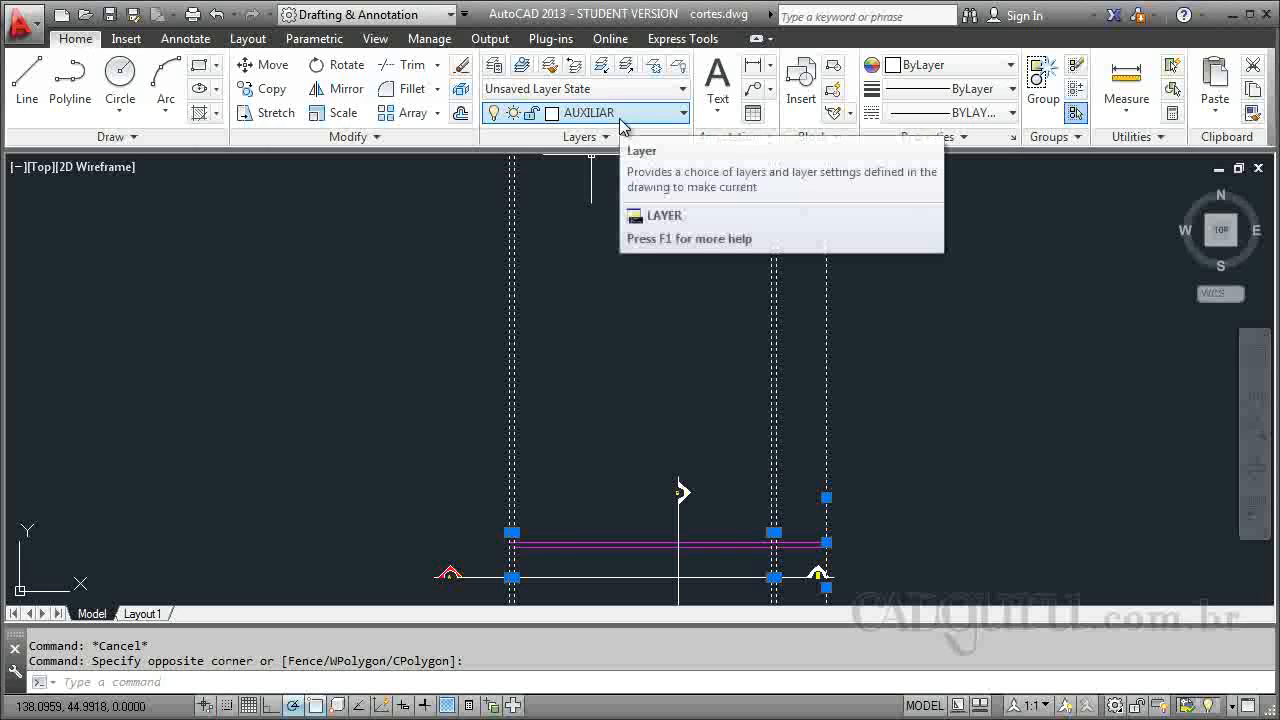
pyautogui.press('Escape')
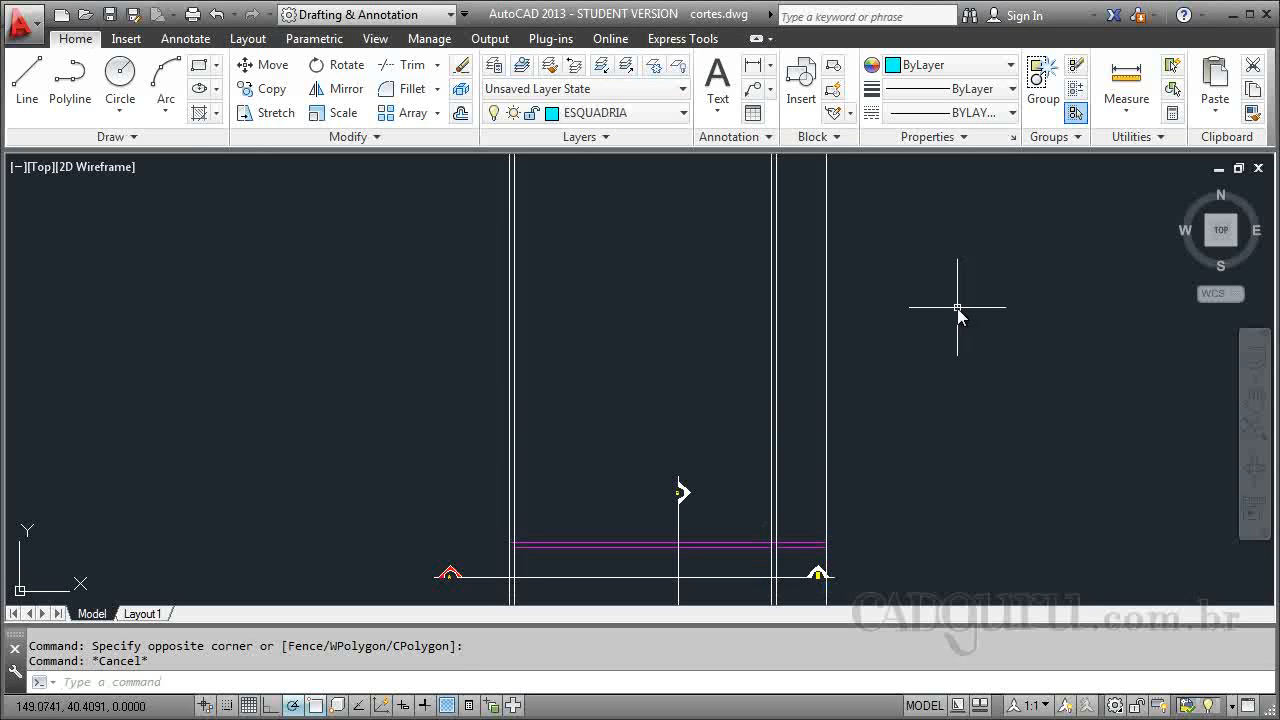
# Examine the construction lines across both floor plans and the rotated plan copies with section line B horizontal.
pyautogui.scroll(-4, 686, 223)
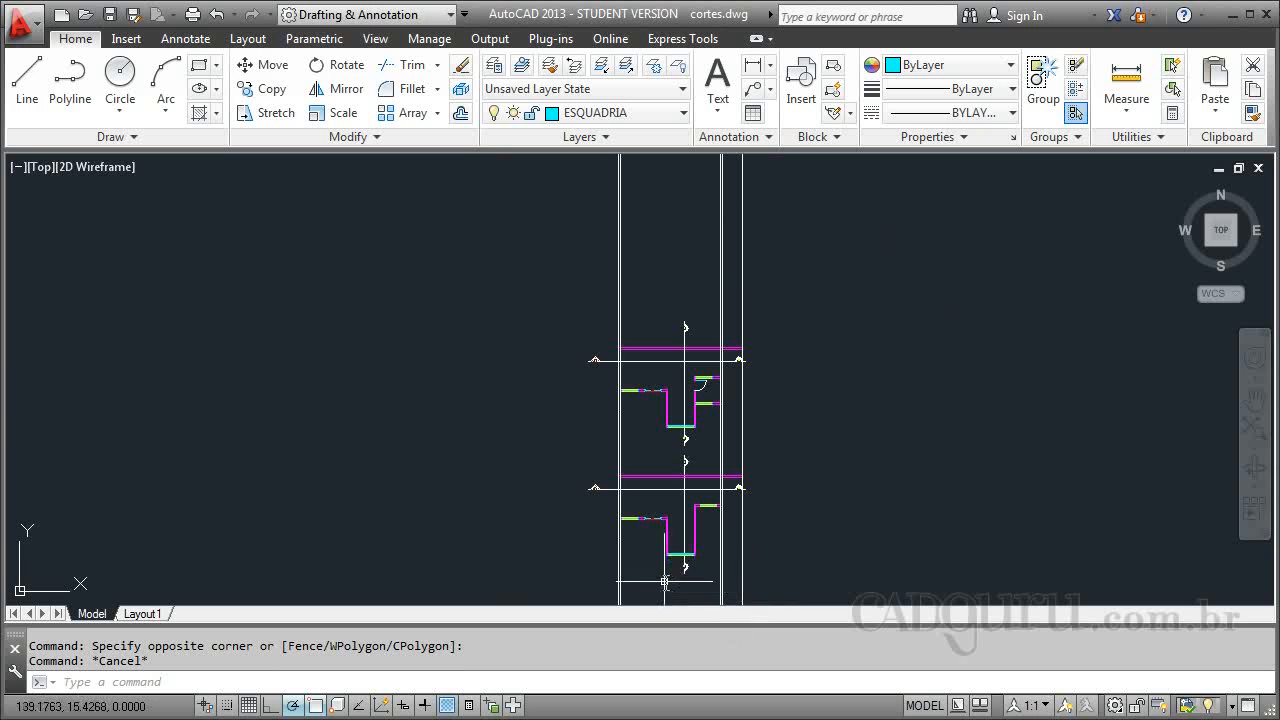
pyautogui.scroll(3, 711, 575)
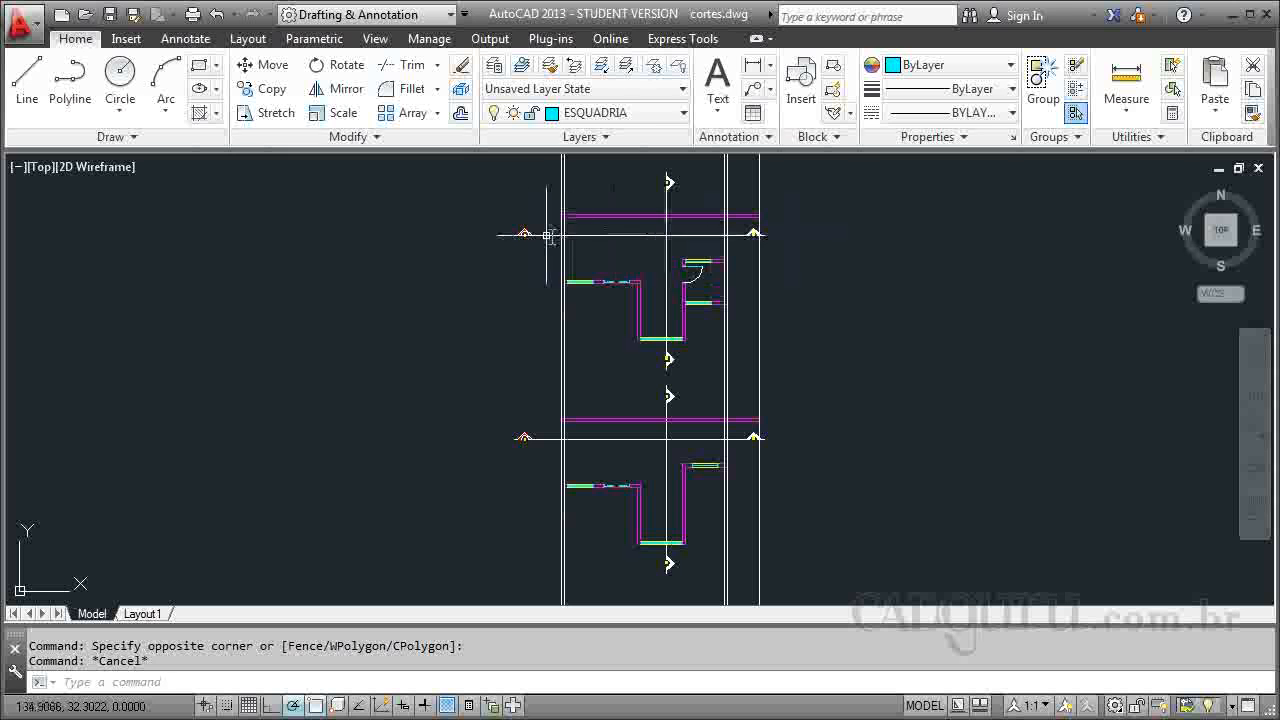
pyautogui.scroll(2, 650, 485)
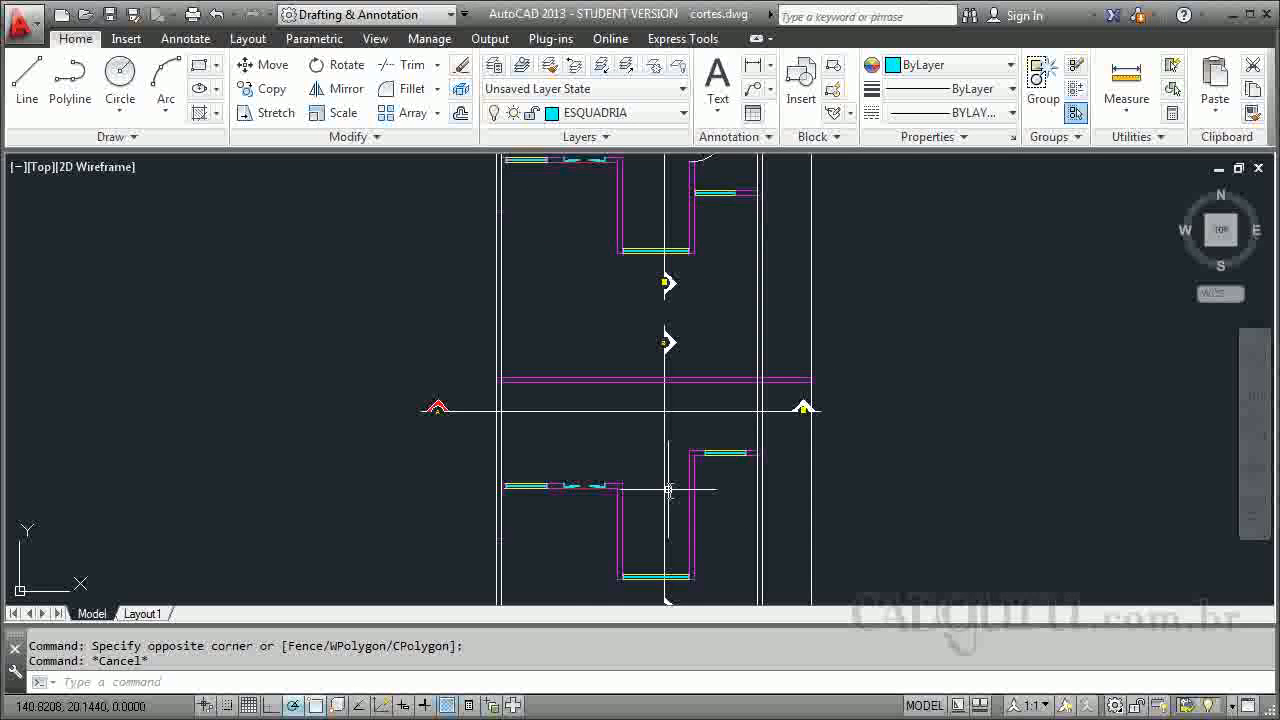
pyautogui.scroll(2, 644, 485)
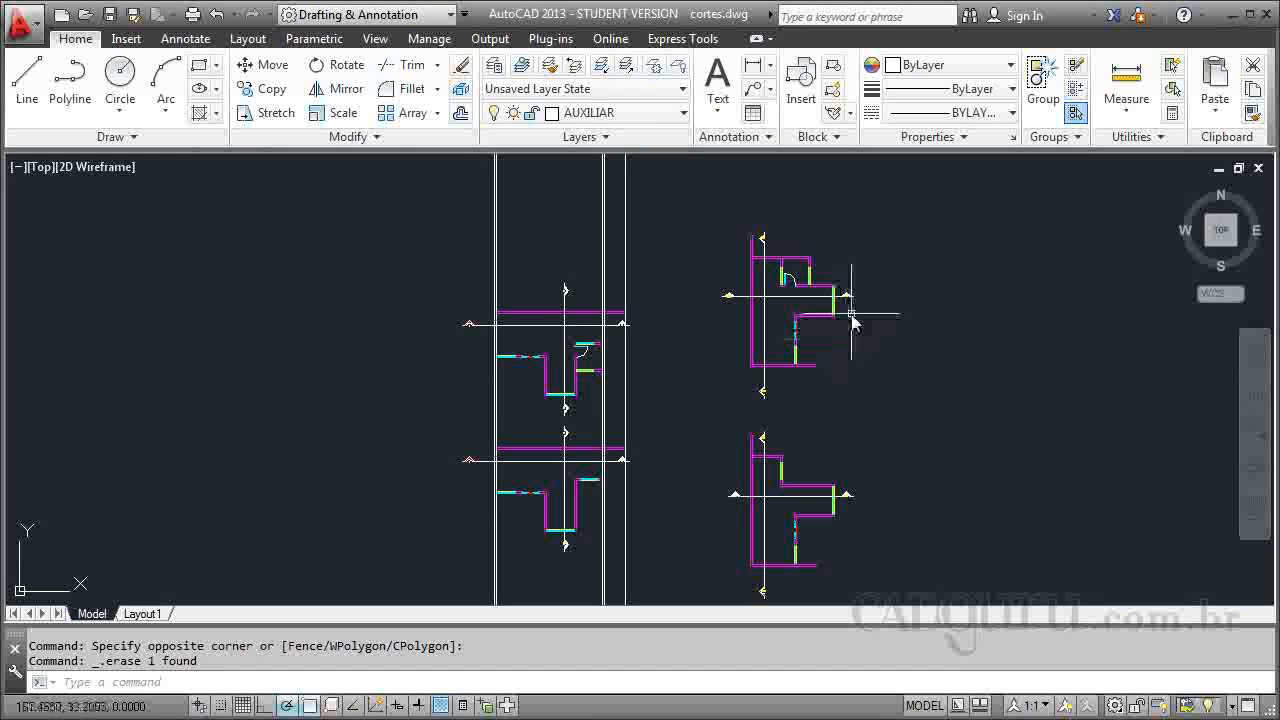
pyautogui.scroll(5, 840, 285)
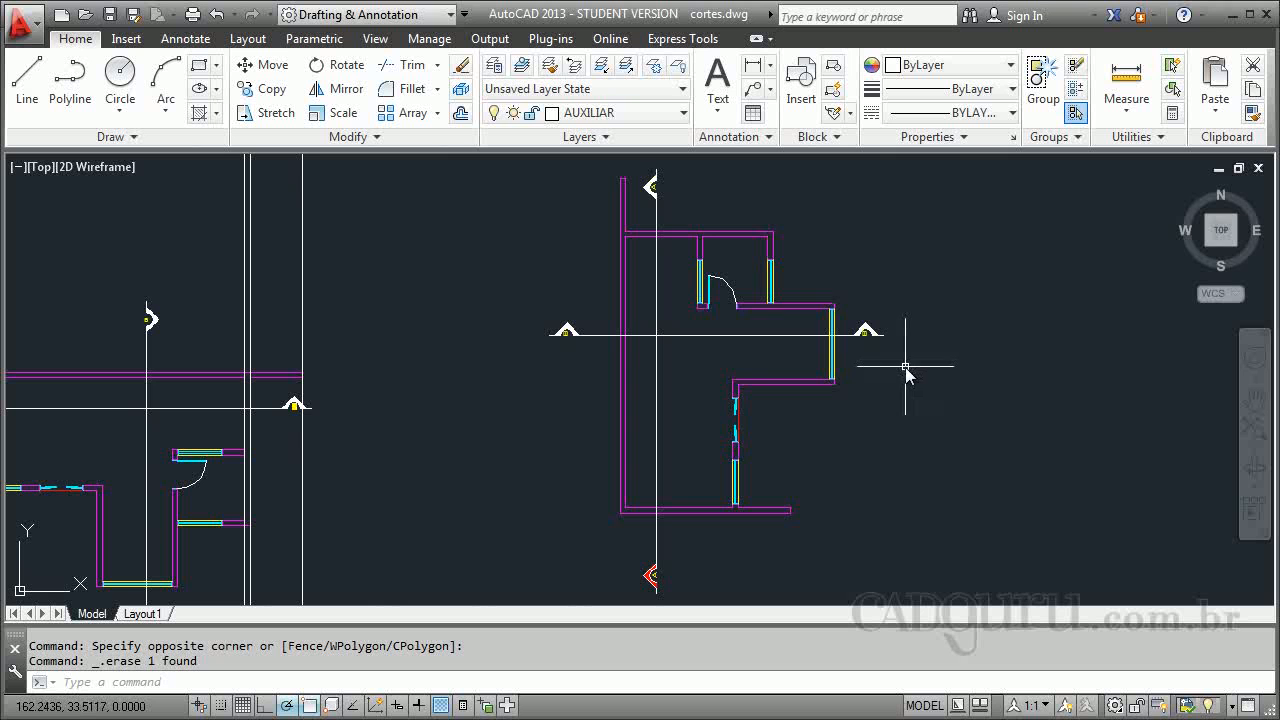
pyautogui.scroll(4, 731, 329)
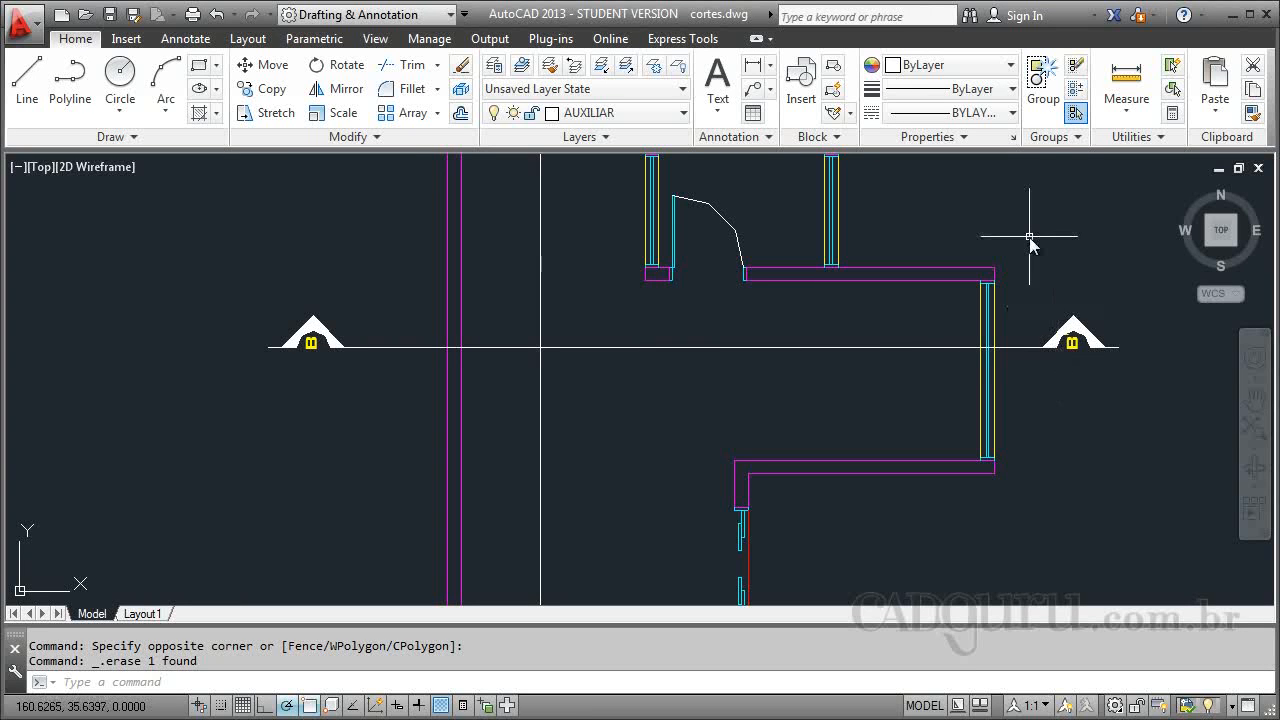
pyautogui.scroll(-4, 657, 382)
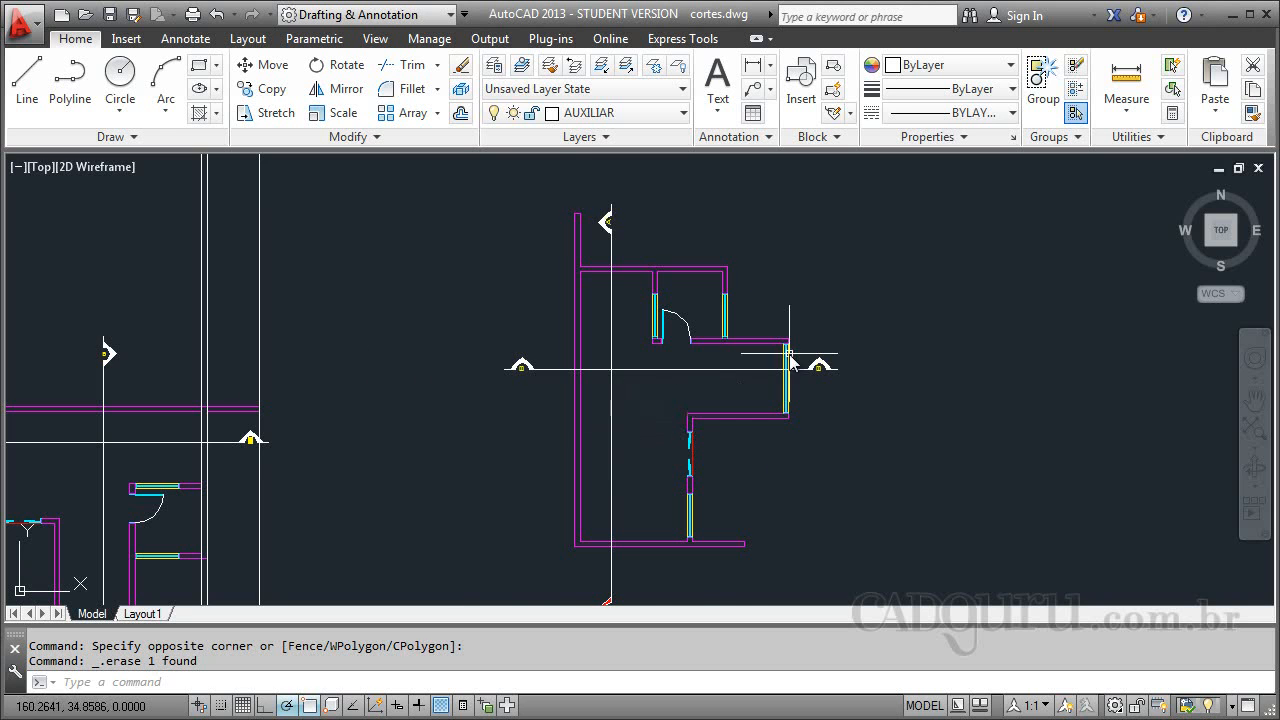
pyautogui.scroll(-3, 775, 345)
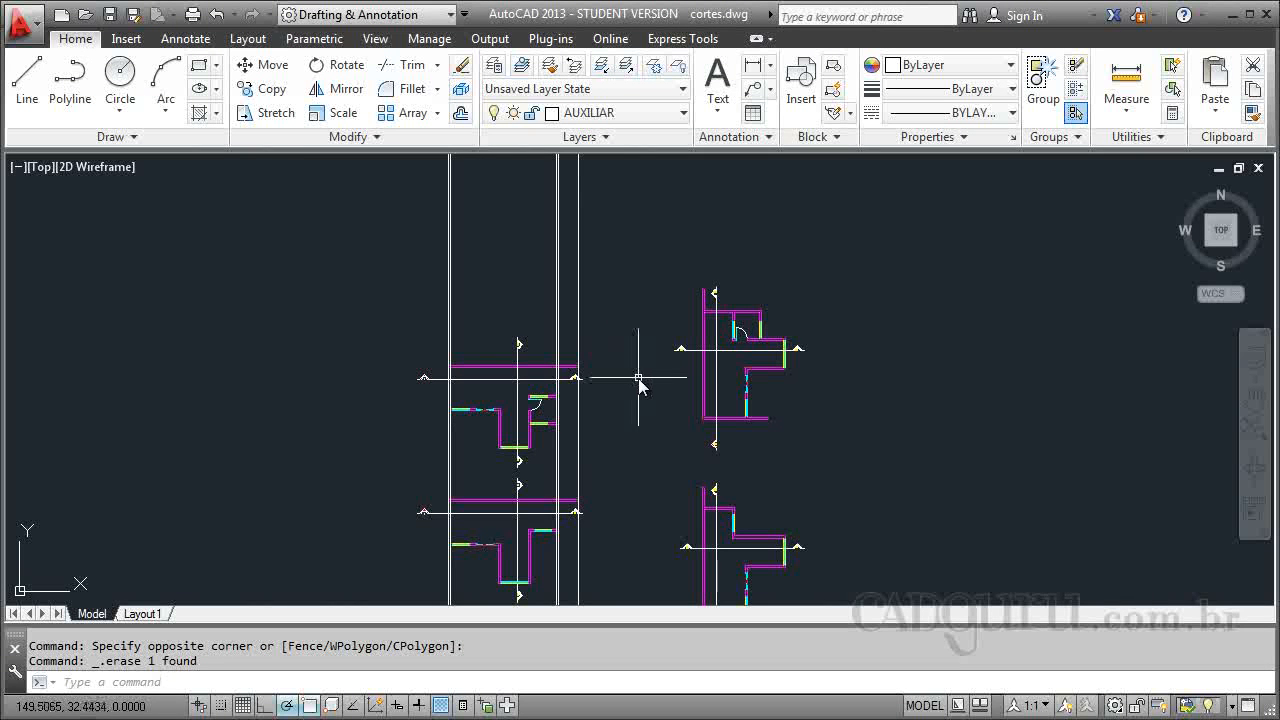
# Draw vertical construction lines through both faces of the left wall where section line B crosses the upper rotated plan.
pyautogui.scroll(2, 740, 360)
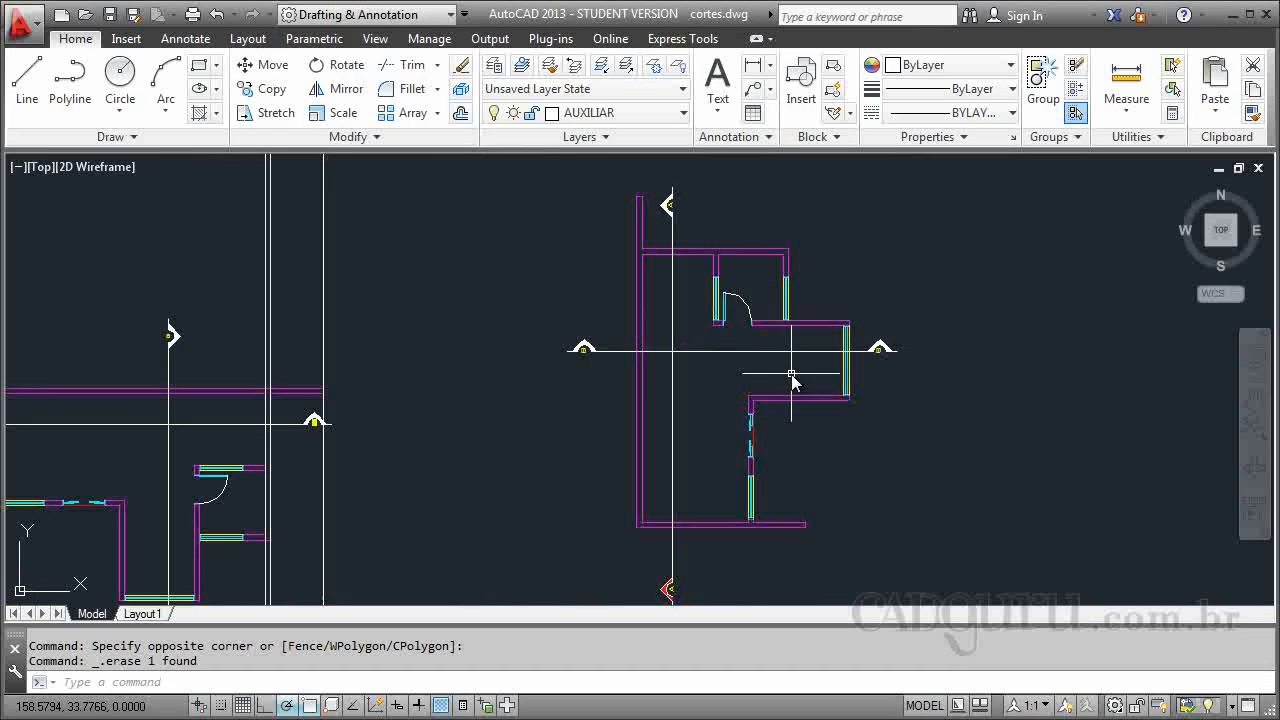
pyautogui.scroll(2, 791, 374)
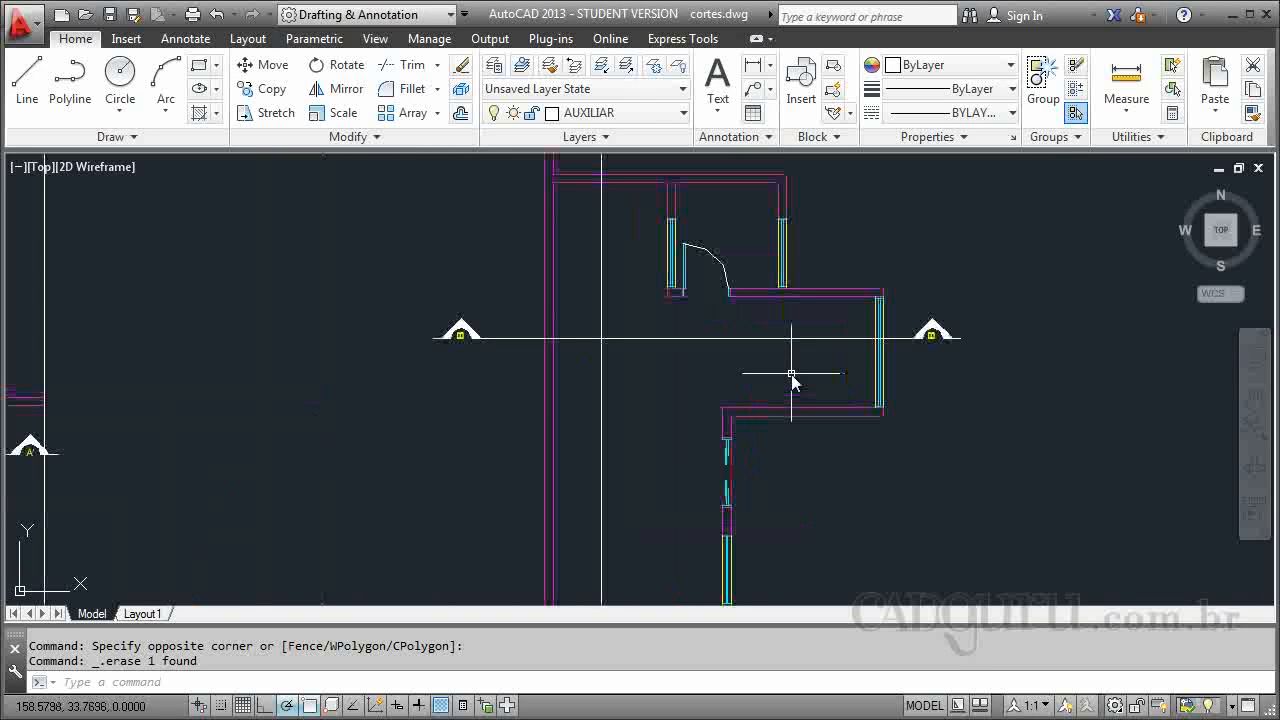
pyautogui.write('x')
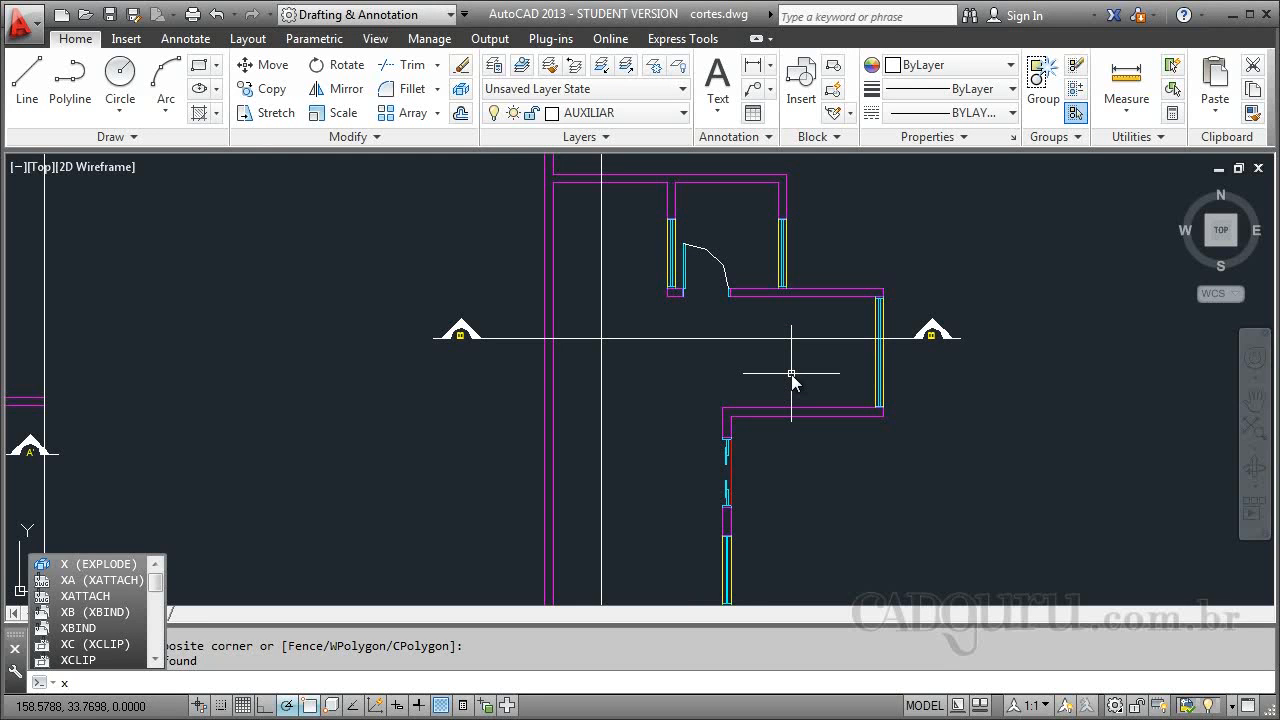
pyautogui.write('l')
pyautogui.press('Return')
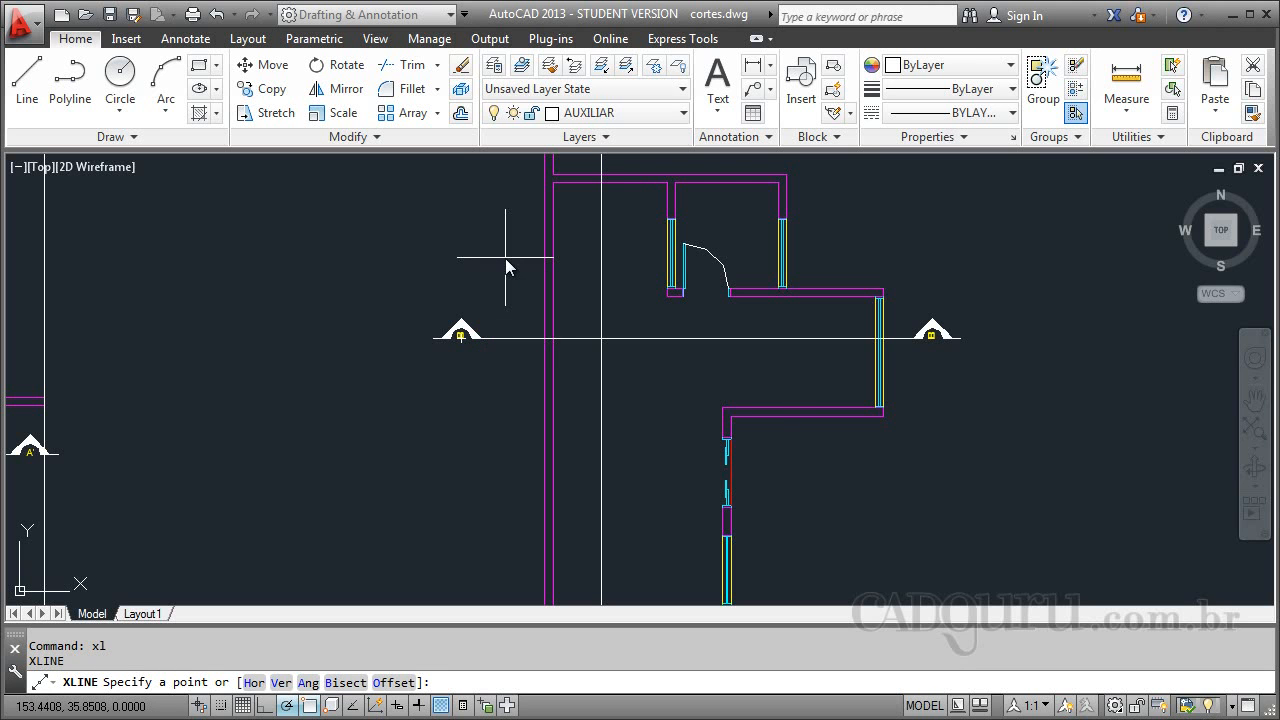
pyautogui.write('v')
pyautogui.press('Return')
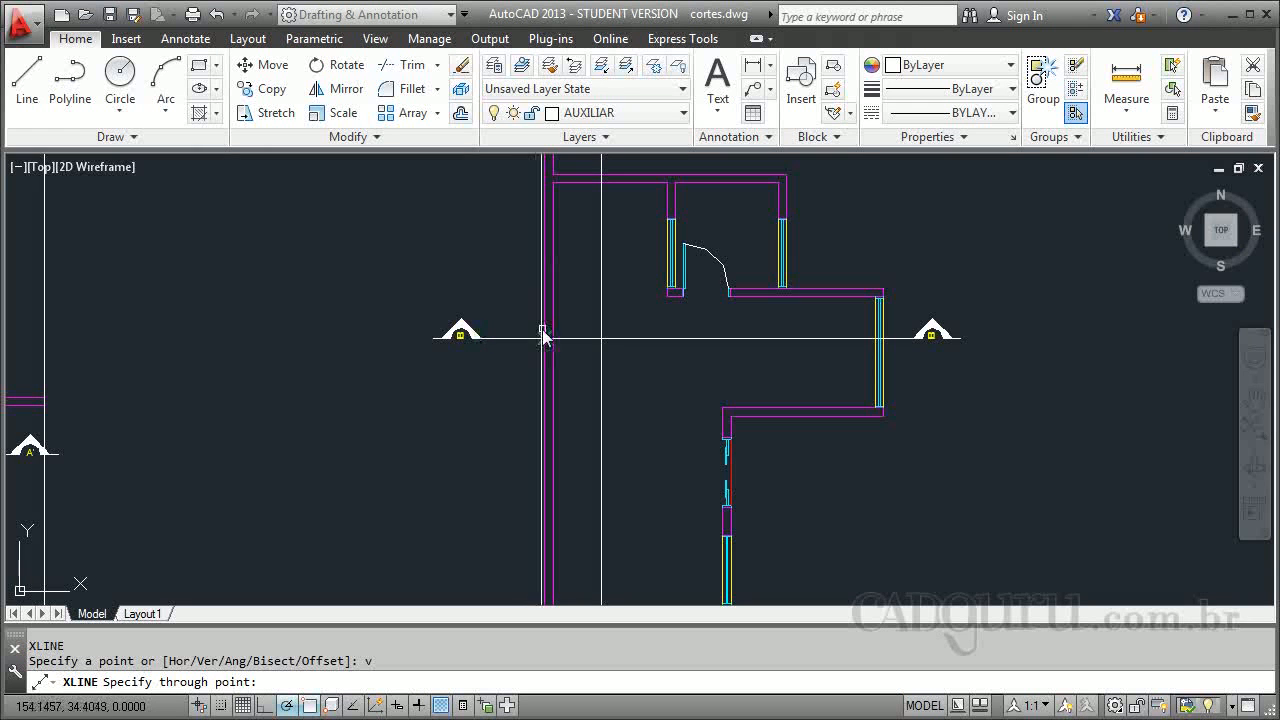
pyautogui.scroll(3, 566, 377)
pyautogui.click(462, 214)
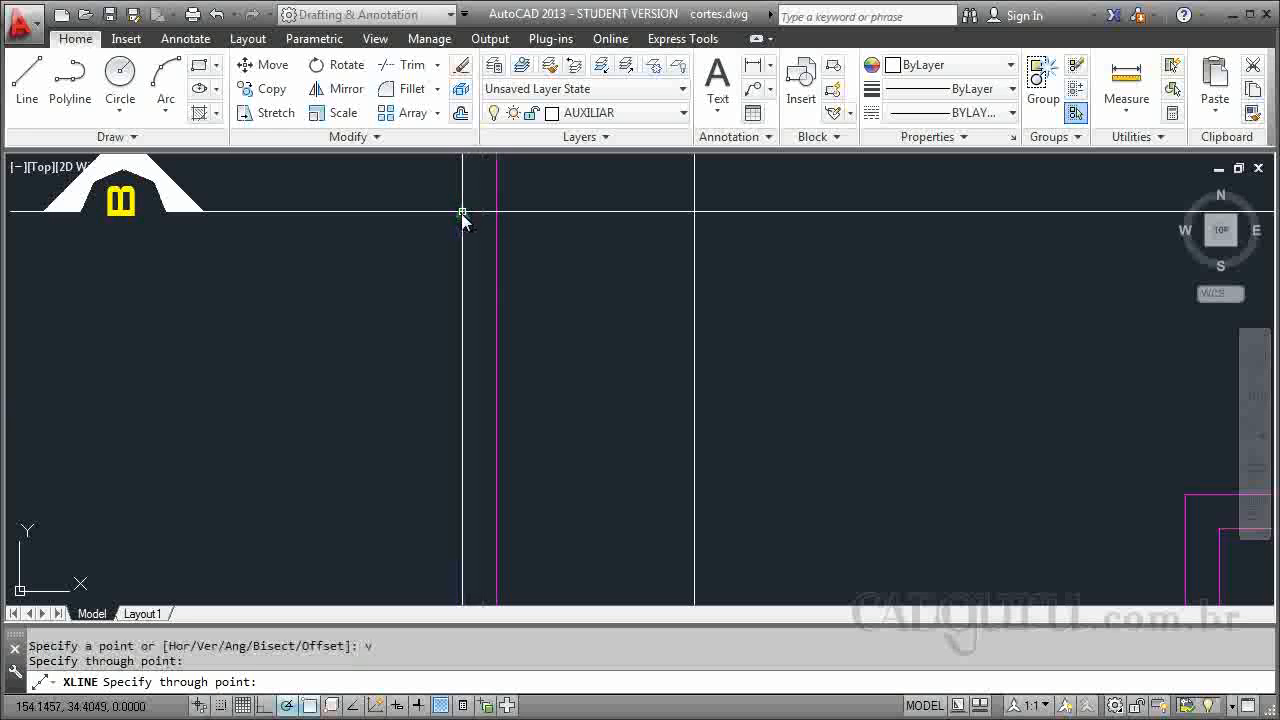
pyautogui.click(496, 214)
pyautogui.scroll(-3, 331, 351)
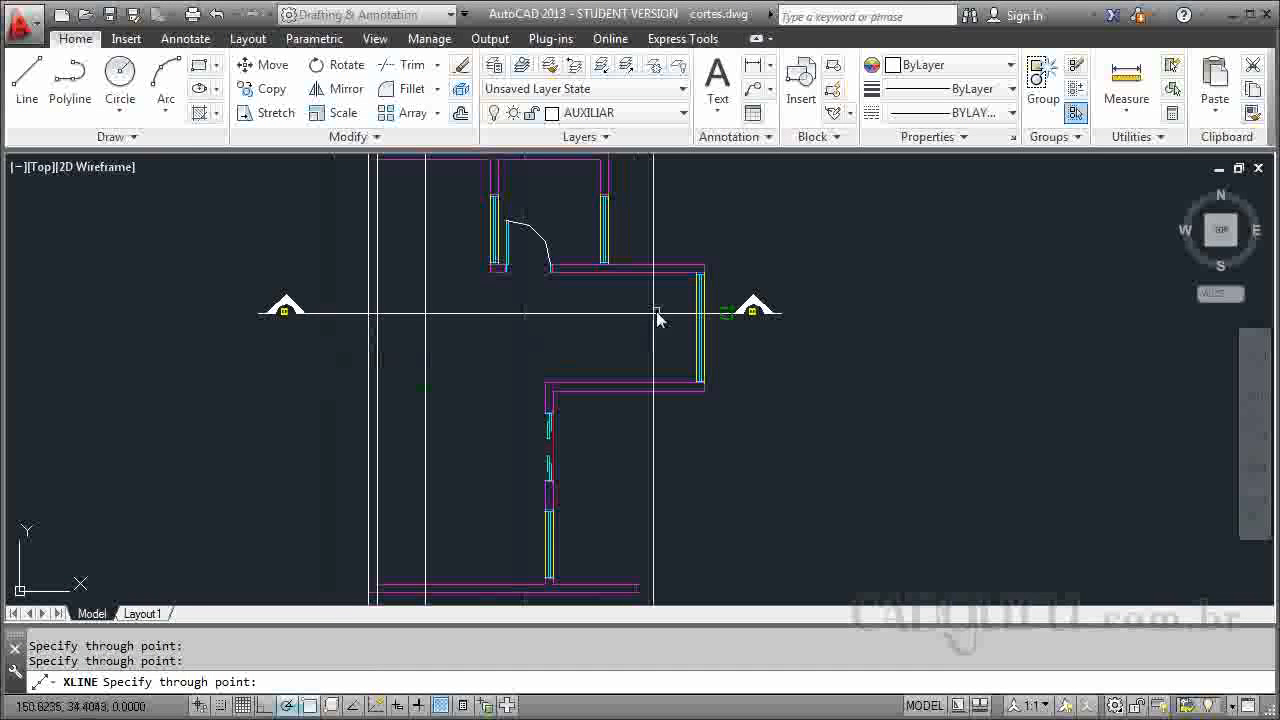
# Draw vertical construction lines through both faces of the right-hand window wall cut by section line B, and end the command.
pyautogui.scroll(3, 690, 305)
pyautogui.click(703, 330)
pyautogui.click(724, 330)
pyautogui.scroll(-4, 795, 190)
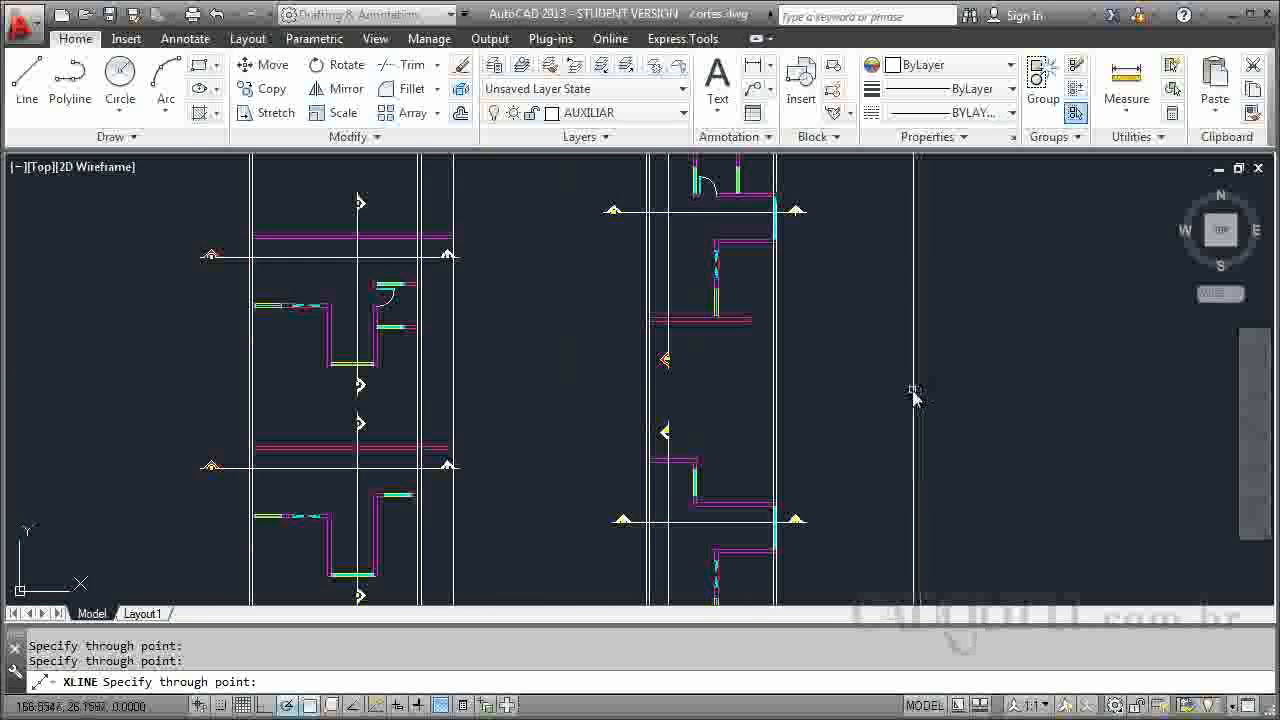
pyautogui.press('Escape')
# Draw a vertical construction line through the outer corner of the short wall beside the door, above section line B in the upper rotated plan.
pyautogui.scroll(5, 714, 571)
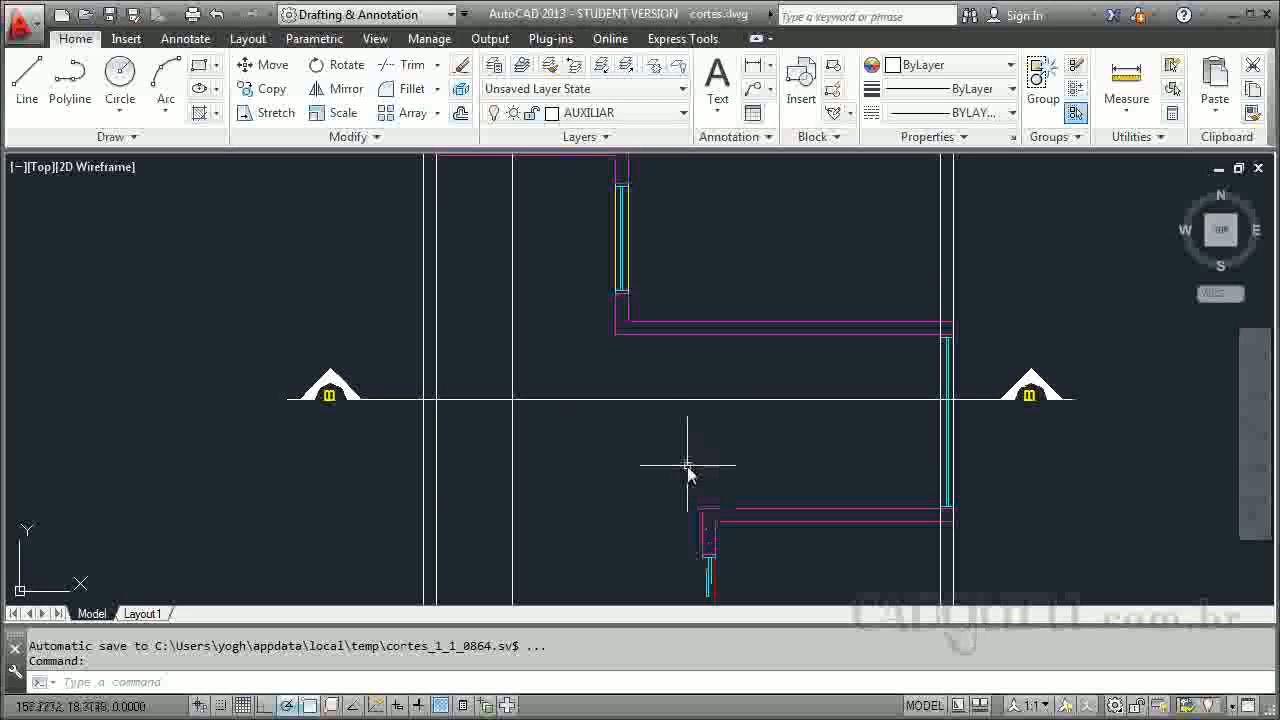
pyautogui.scroll(-4, 616, 465)
pyautogui.scroll(-4, 616, 465)
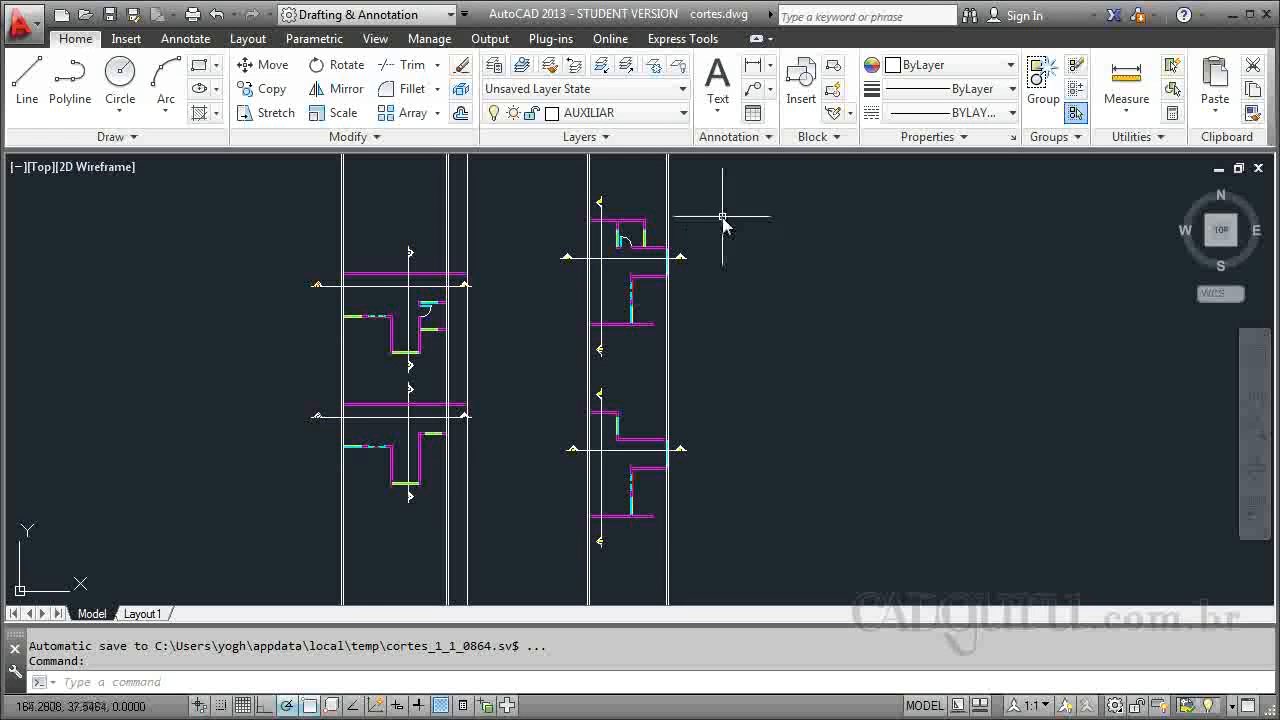
pyautogui.scroll(6, 643, 229)
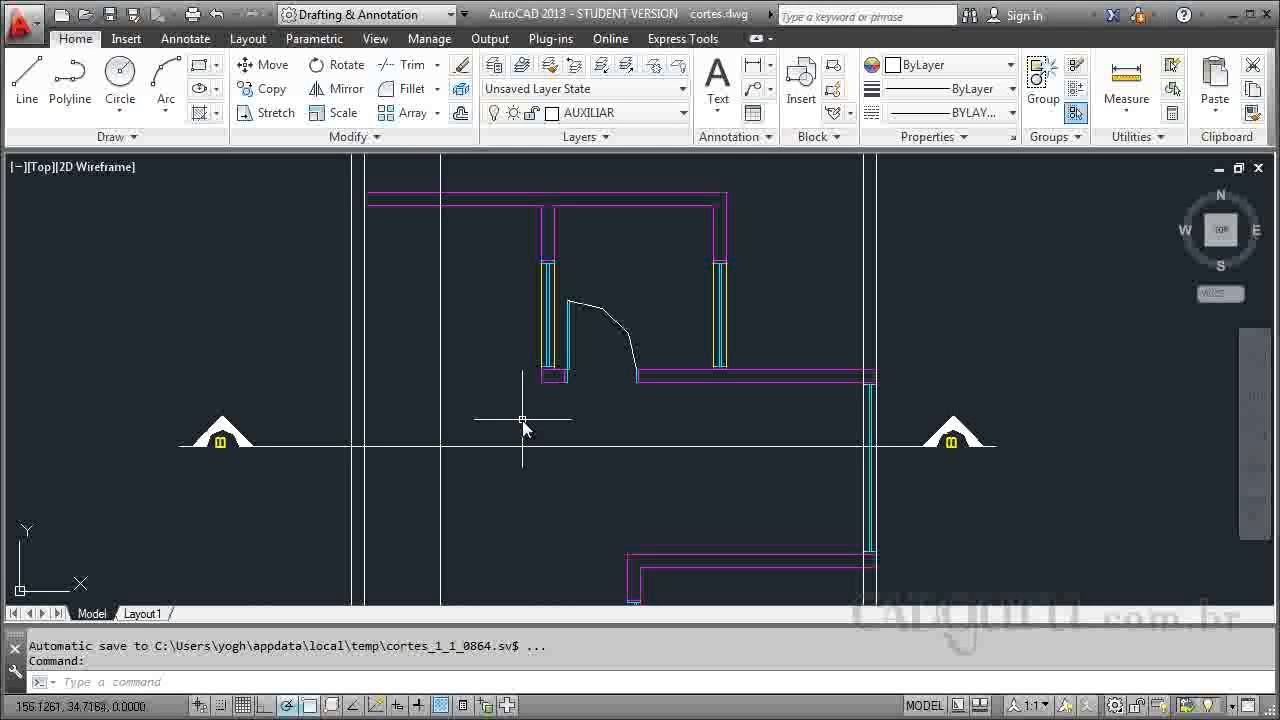
pyautogui.write('l')
pyautogui.press('Return')
pyautogui.write('v')
pyautogui.press('Return')
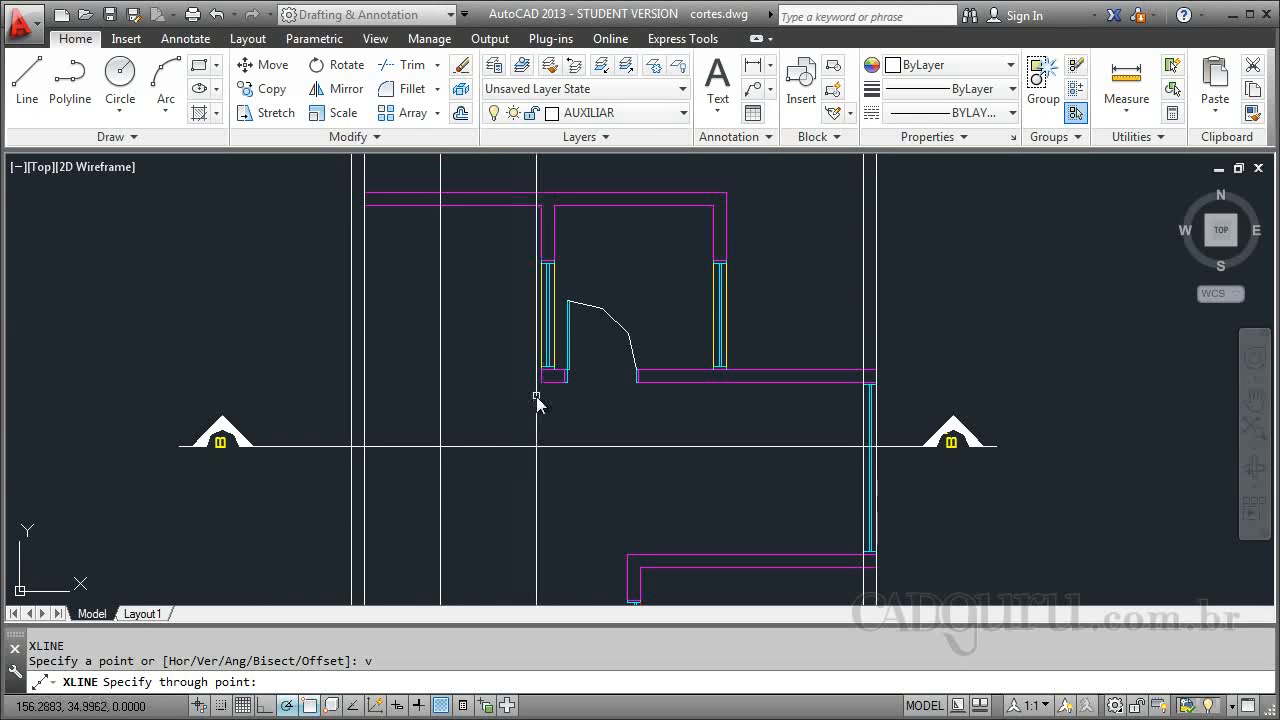
pyautogui.click(541, 384)
pyautogui.press('Return')
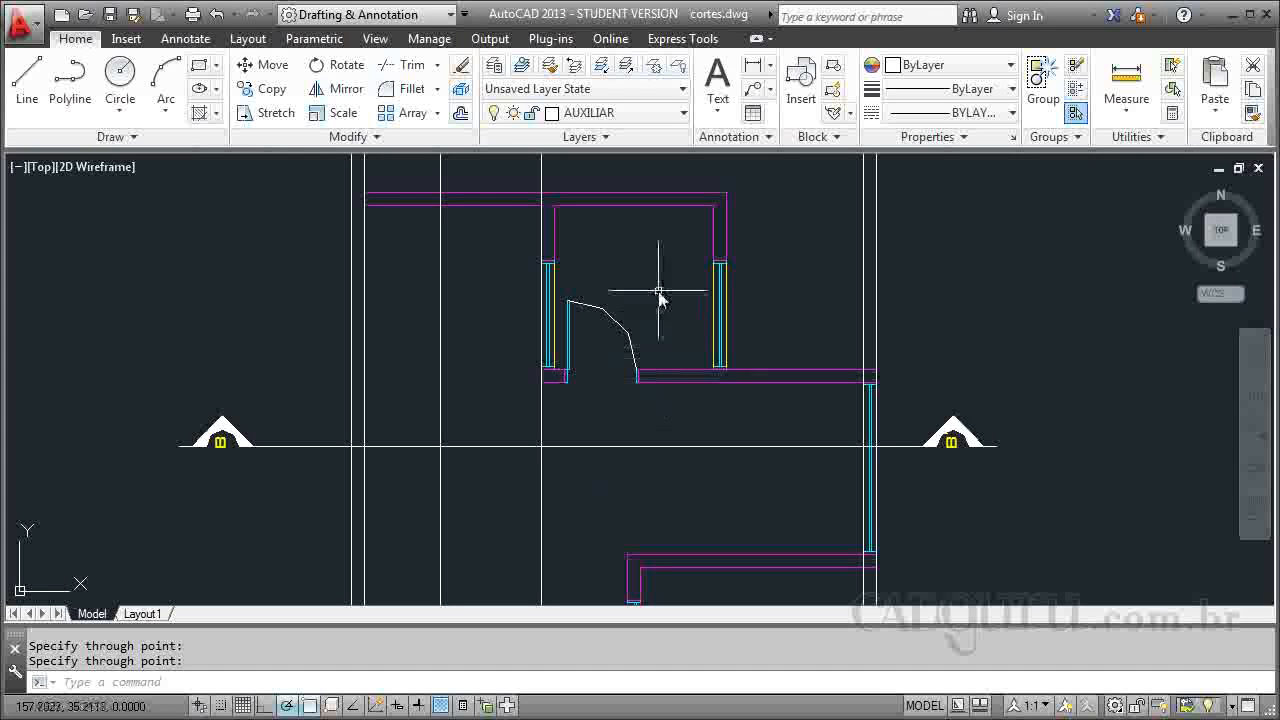
pyautogui.scroll(-3, 665, 278)
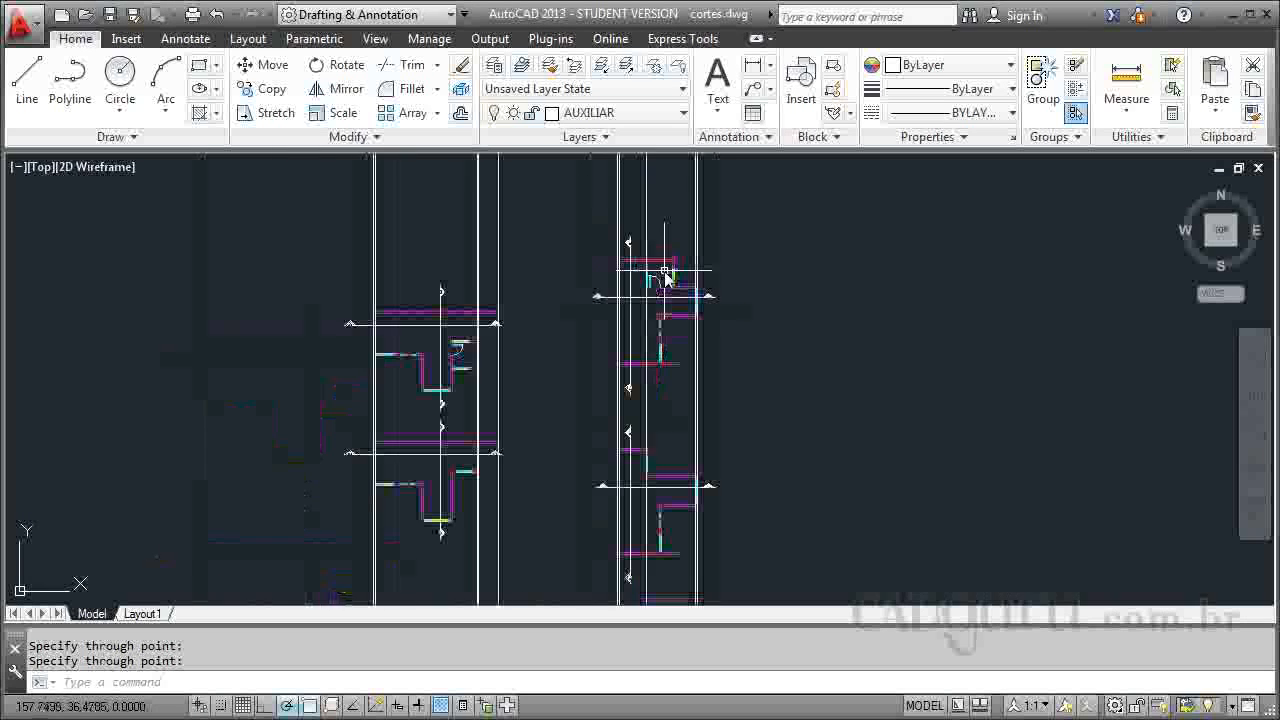
pyautogui.scroll(6, 651, 528)
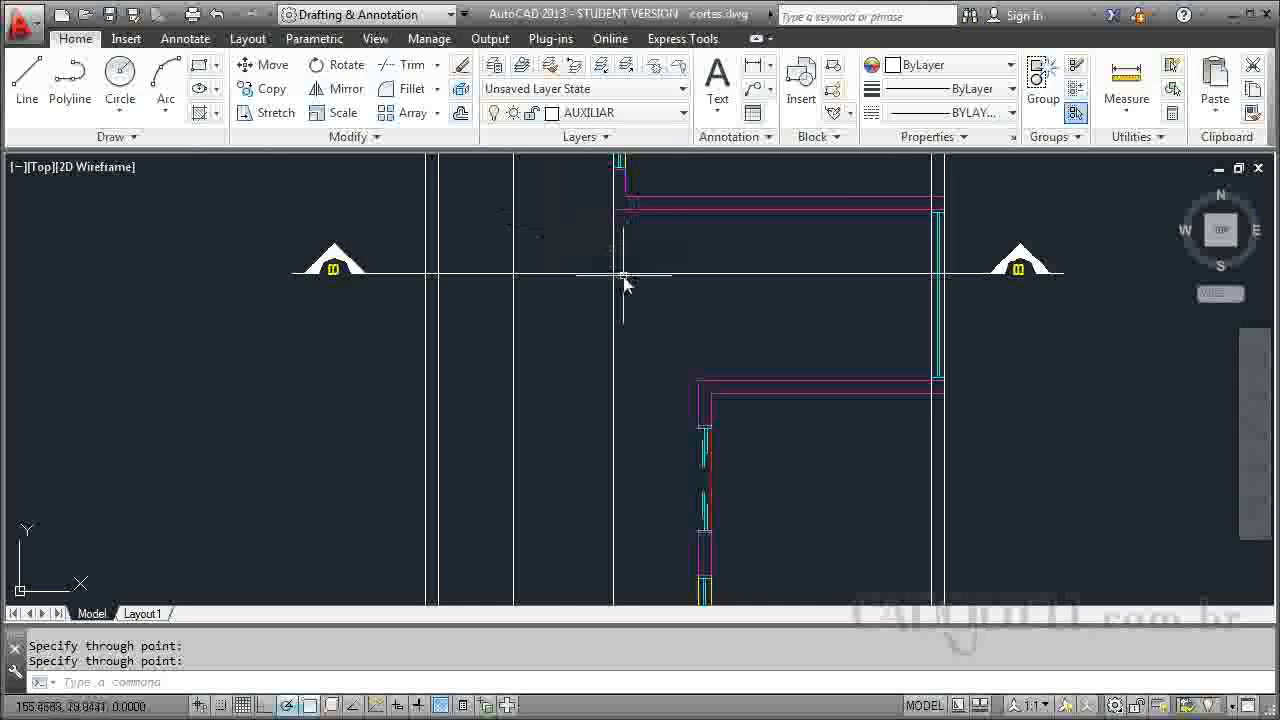
pyautogui.scroll(-6, 624, 284)
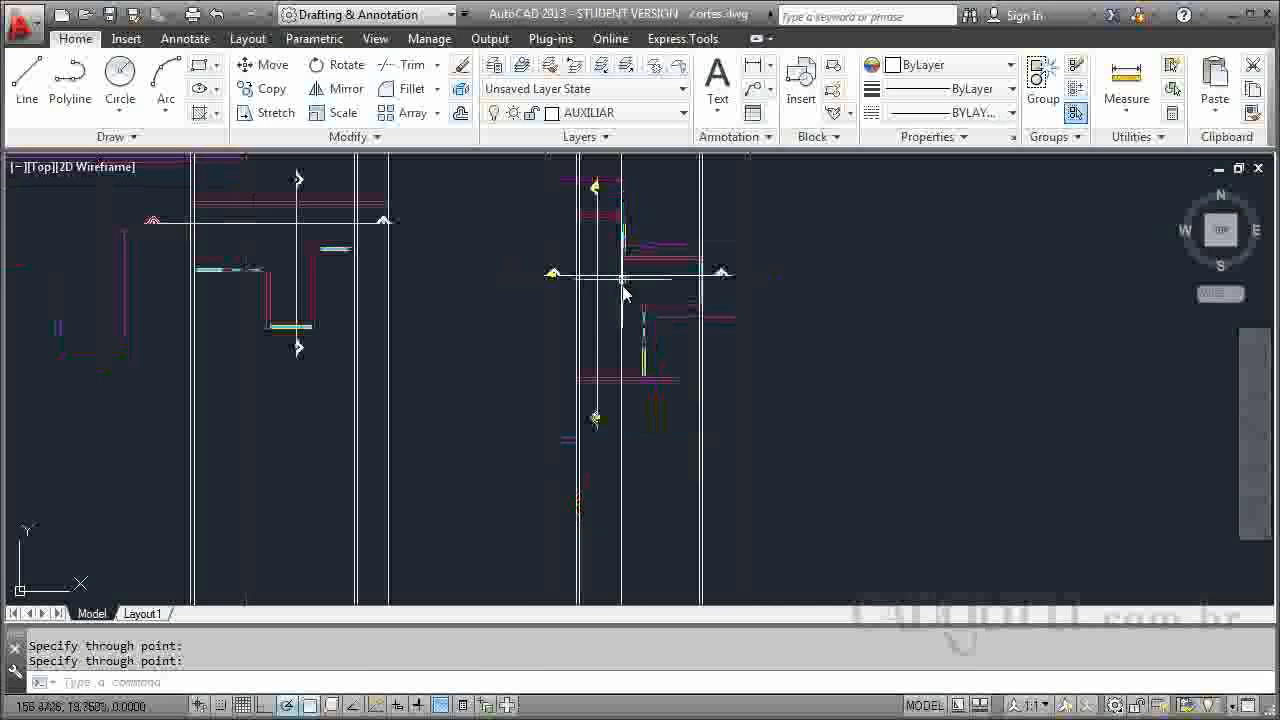
pyautogui.middleClick(787, 400)
pyautogui.middleClick(787, 400)
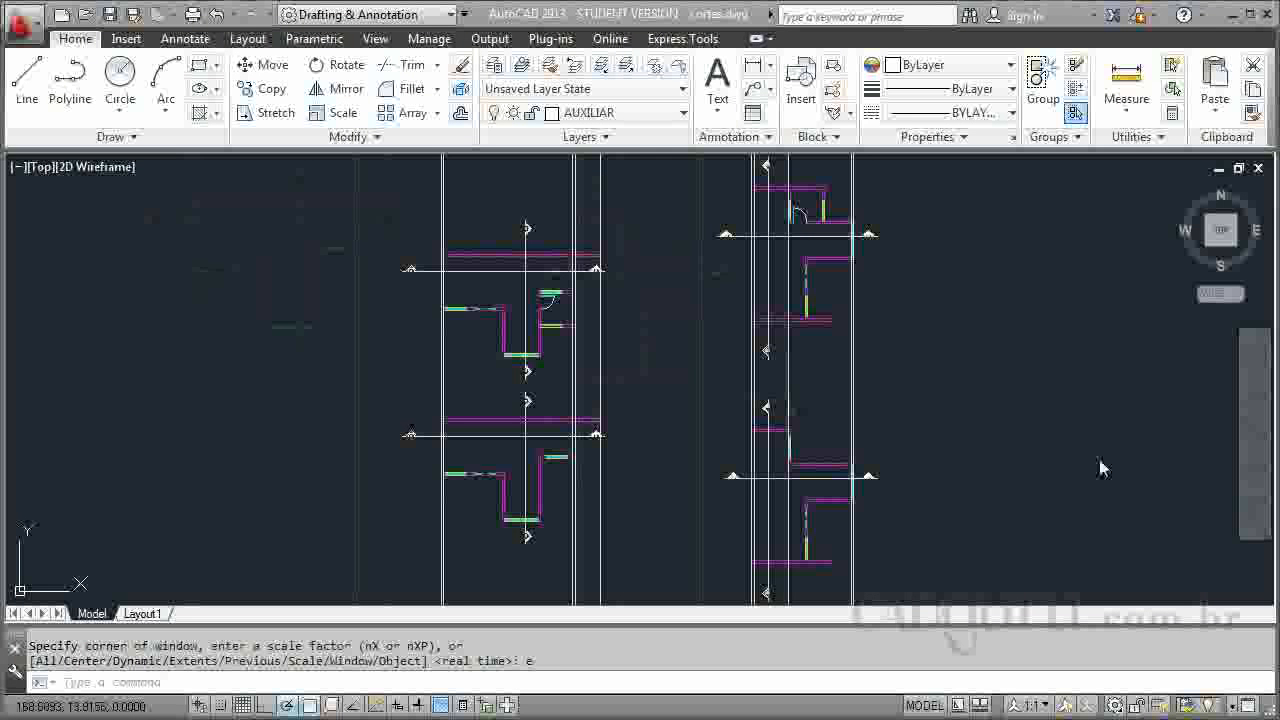